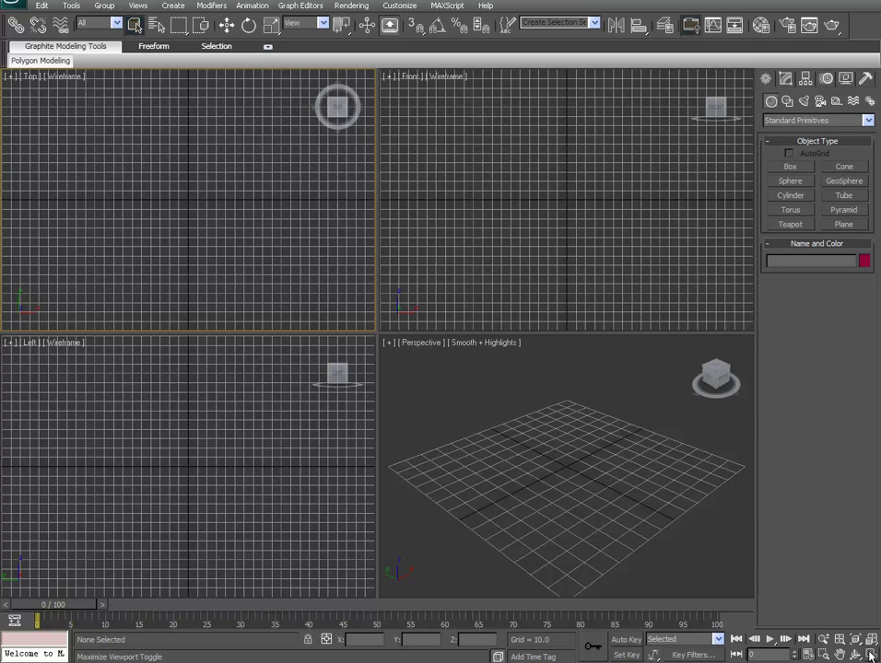
# - In the maximized Top view, draw a closed five-point Line spline with a pointed top
pyautogui.click(871, 655)
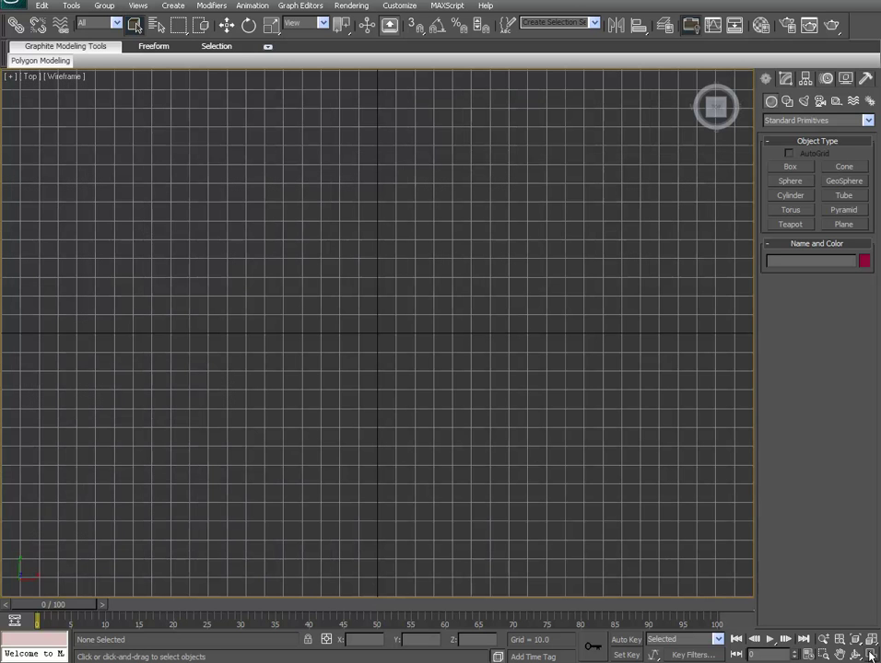
pyautogui.click(788, 102)
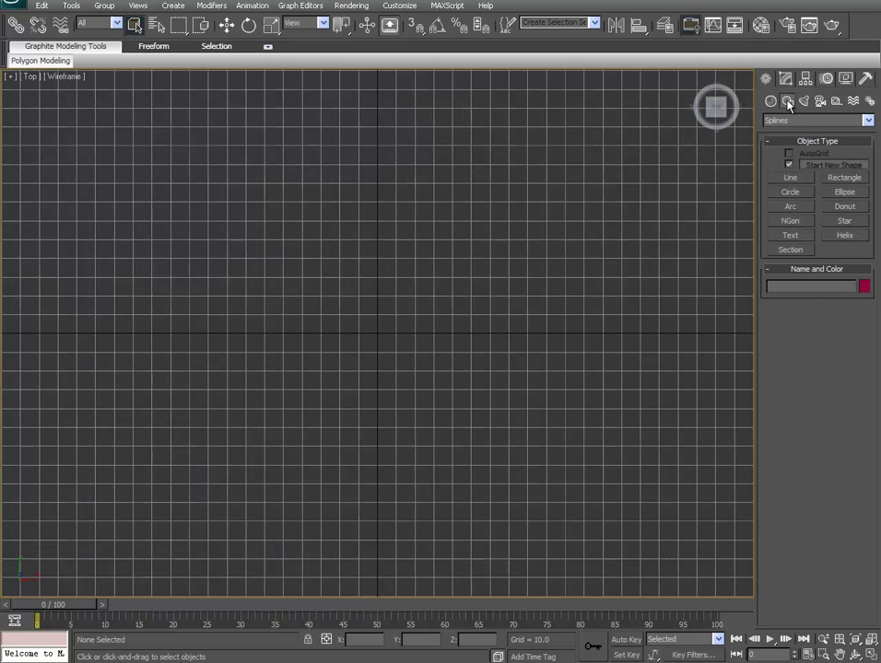
pyautogui.click(792, 179)
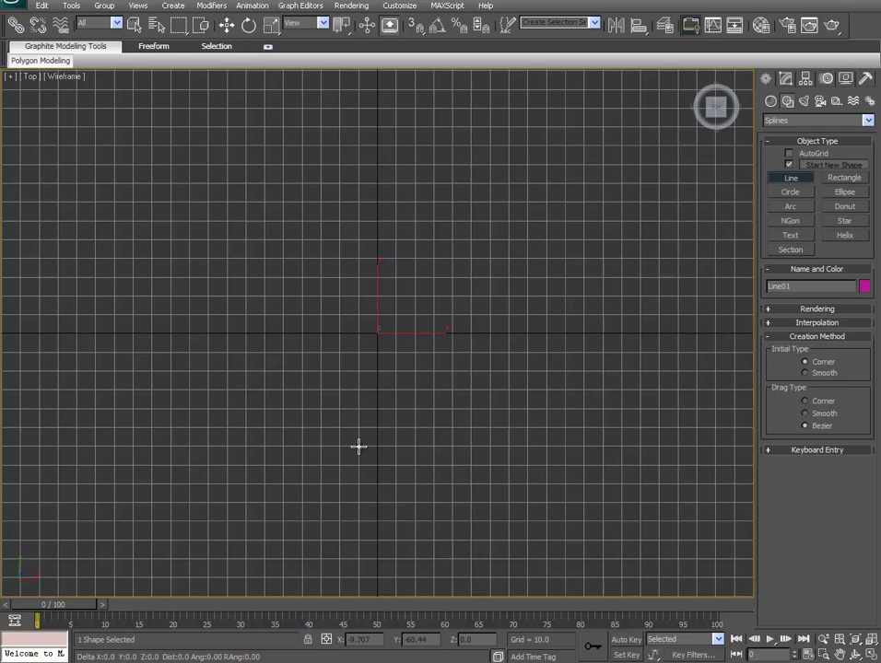
pyautogui.click(359, 446)
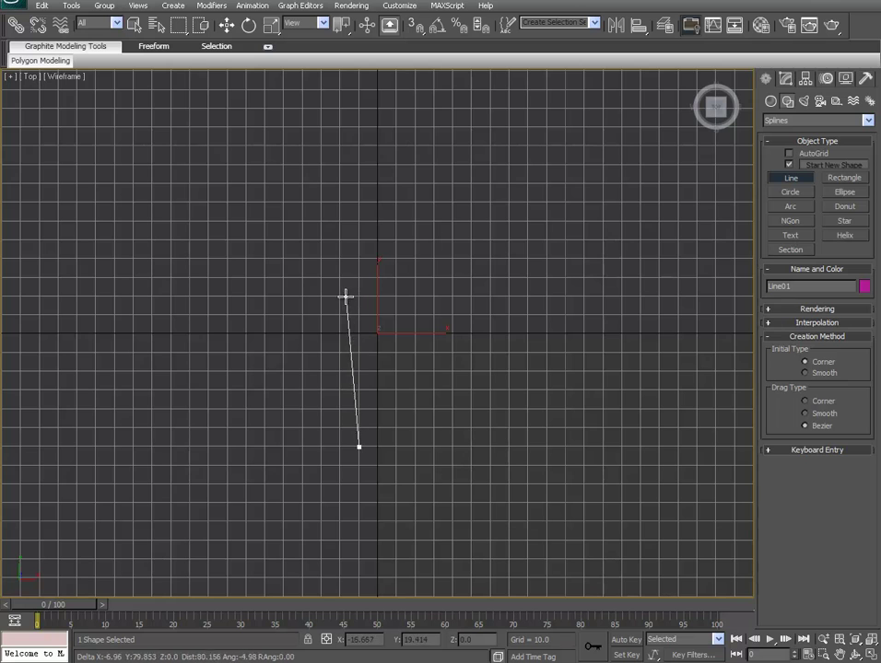
pyautogui.click(340, 277)
pyautogui.click(377, 239)
pyautogui.click(415, 277)
pyautogui.click(395, 447)
pyautogui.click(358, 448)
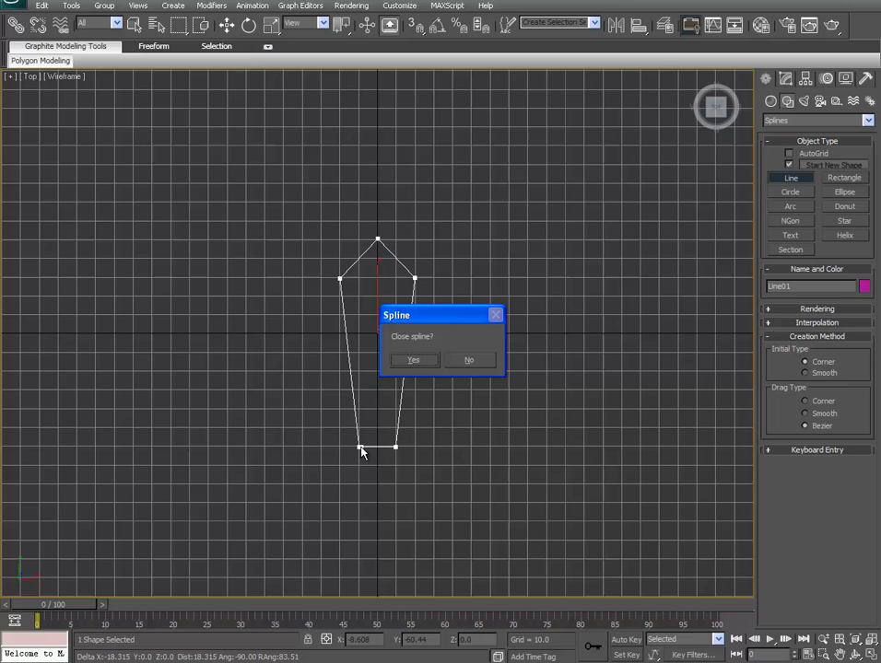
pyautogui.click(414, 360)
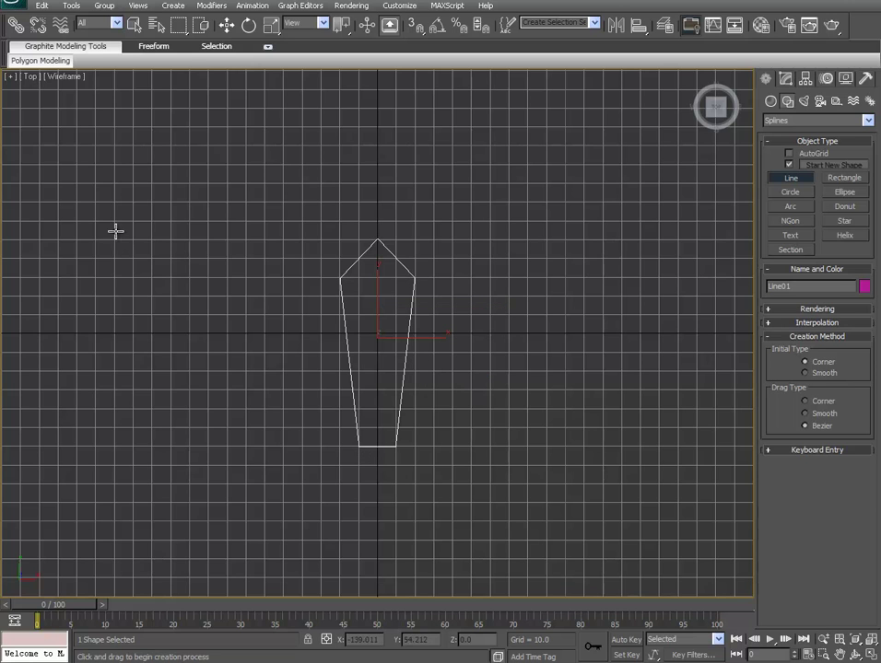
# - Select the finished outline and convert it to an editable spline
pyautogui.click(133, 25)
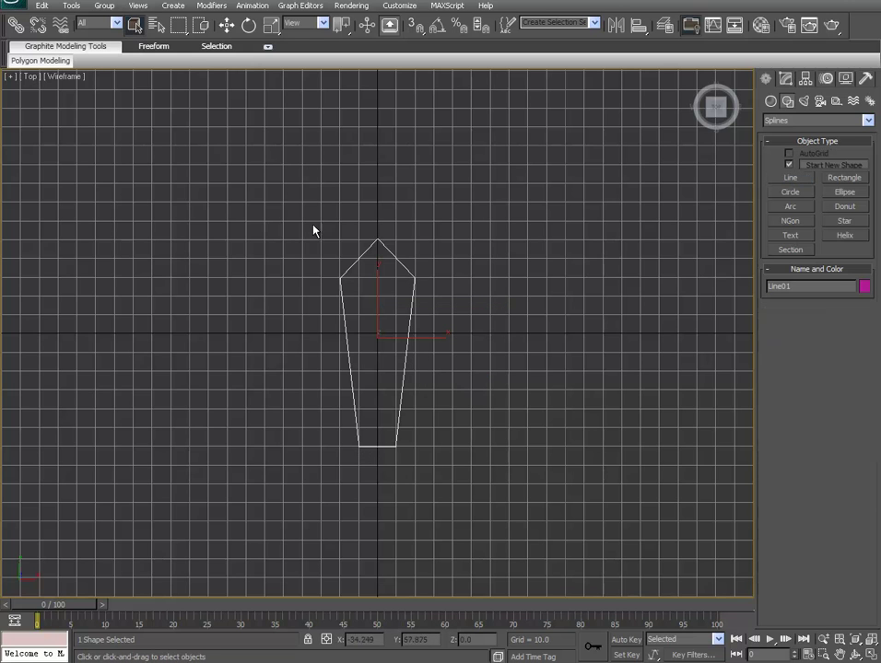
pyautogui.moveTo(306, 213); pyautogui.dragTo(414, 505)
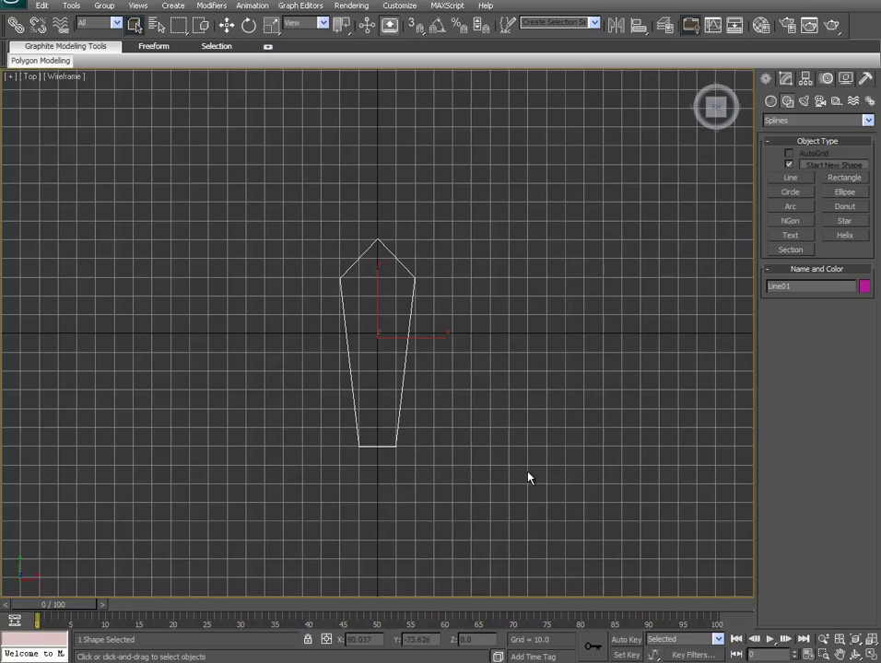
pyautogui.rightClick(389, 446)
pyautogui.moveTo(498, 570)
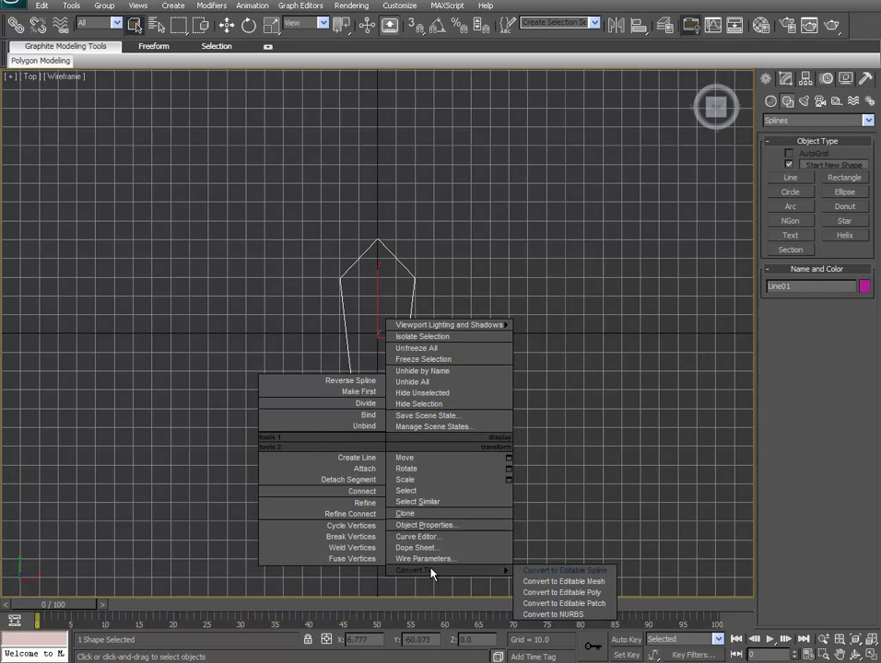
pyautogui.click(559, 572)
# - Make the top tip vertex Bezier and pull its tangent to round the tip into an arch
pyautogui.click(769, 134)
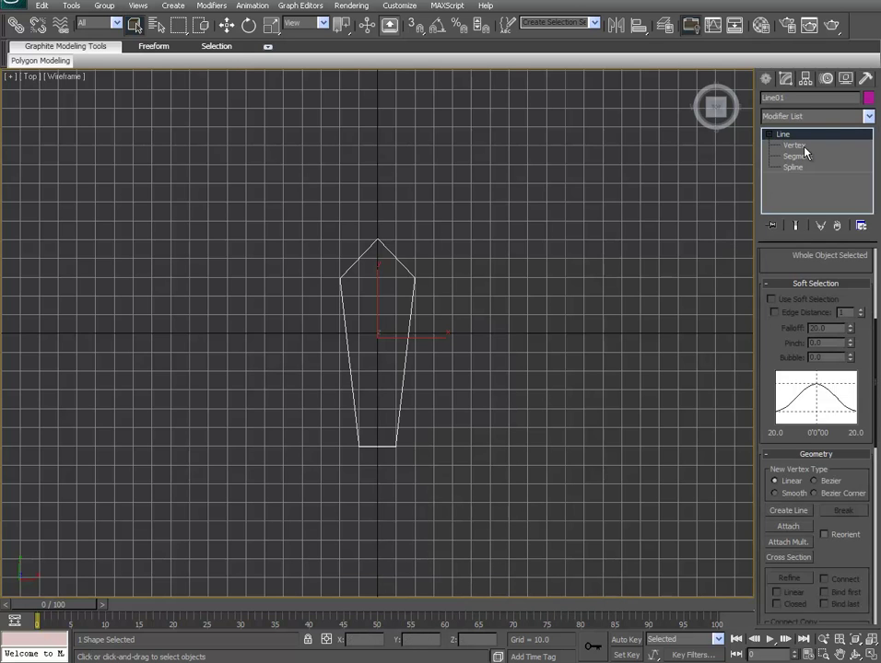
pyautogui.click(798, 146)
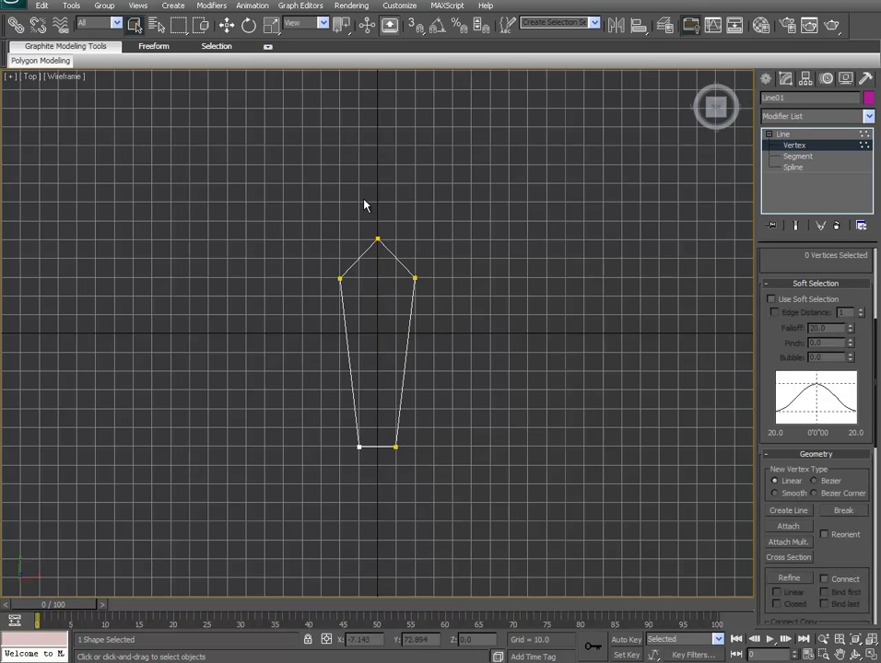
pyautogui.moveTo(363, 194); pyautogui.dragTo(402, 294)
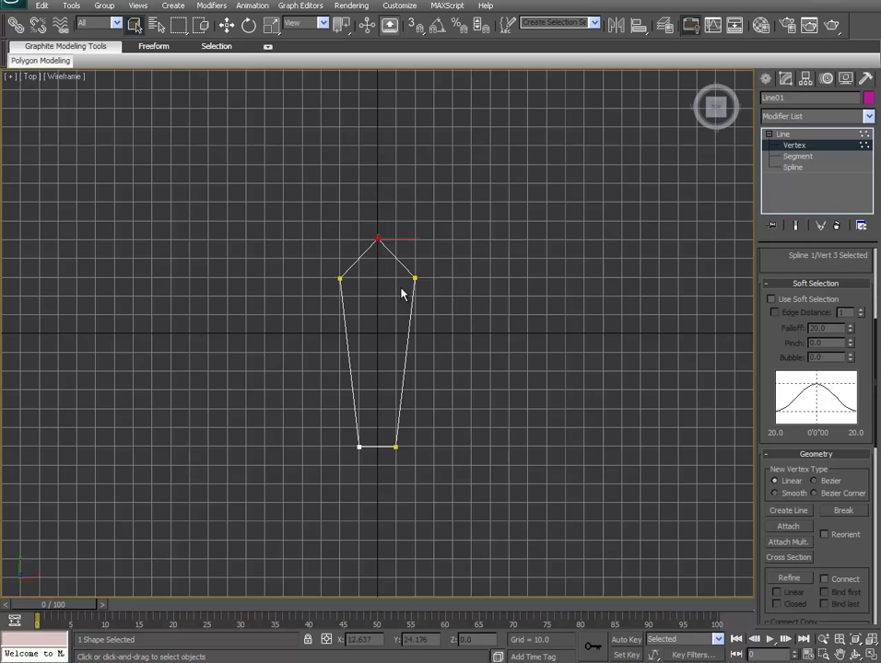
pyautogui.rightClick(375, 239)
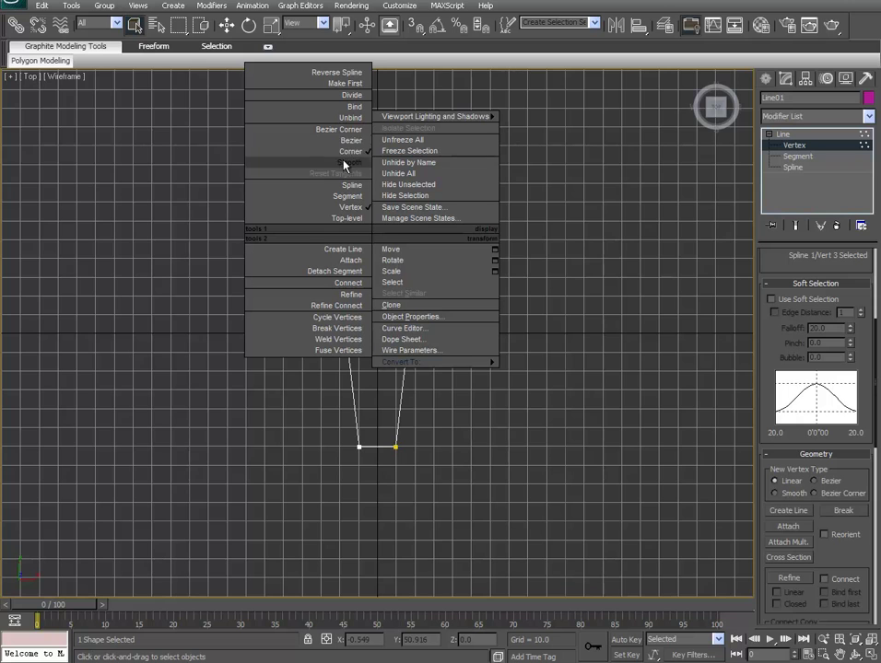
pyautogui.click(299, 143)
pyautogui.click(227, 29)
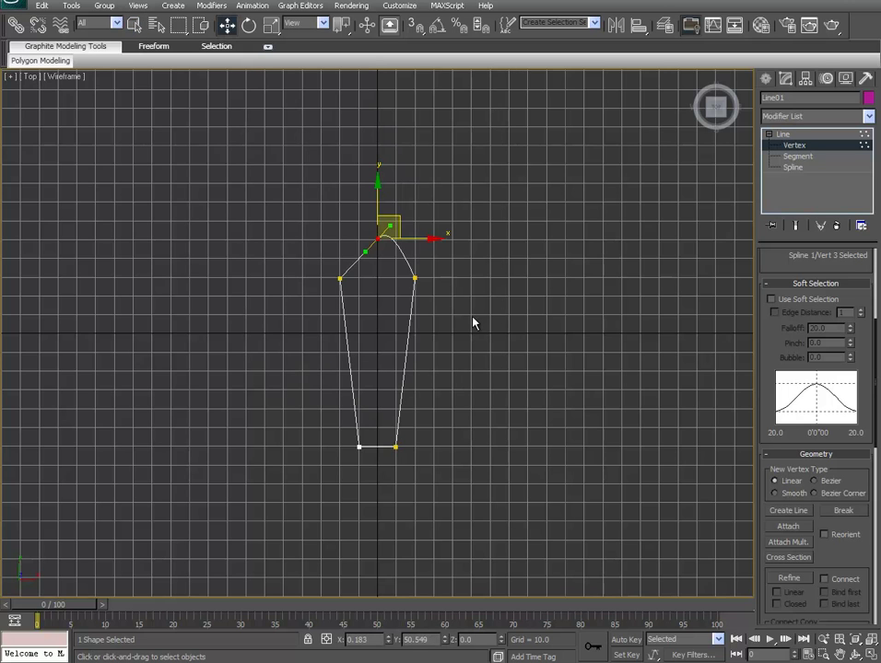
pyautogui.scroll(3, 442, 276)
pyautogui.moveTo(449, 320); pyautogui.dragTo(446, 262, button='middle')
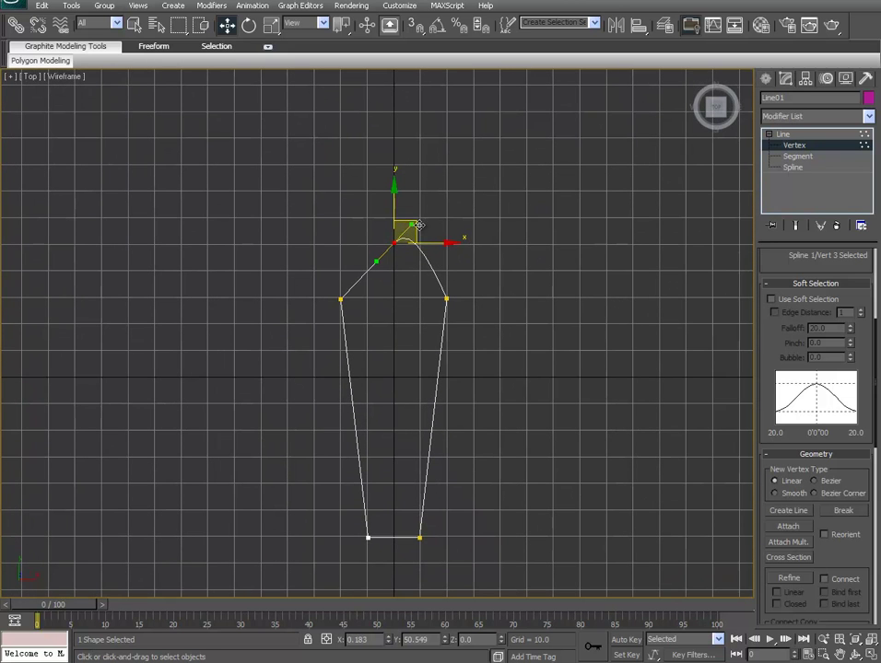
pyautogui.moveTo(372, 261); pyautogui.dragTo(363, 243)
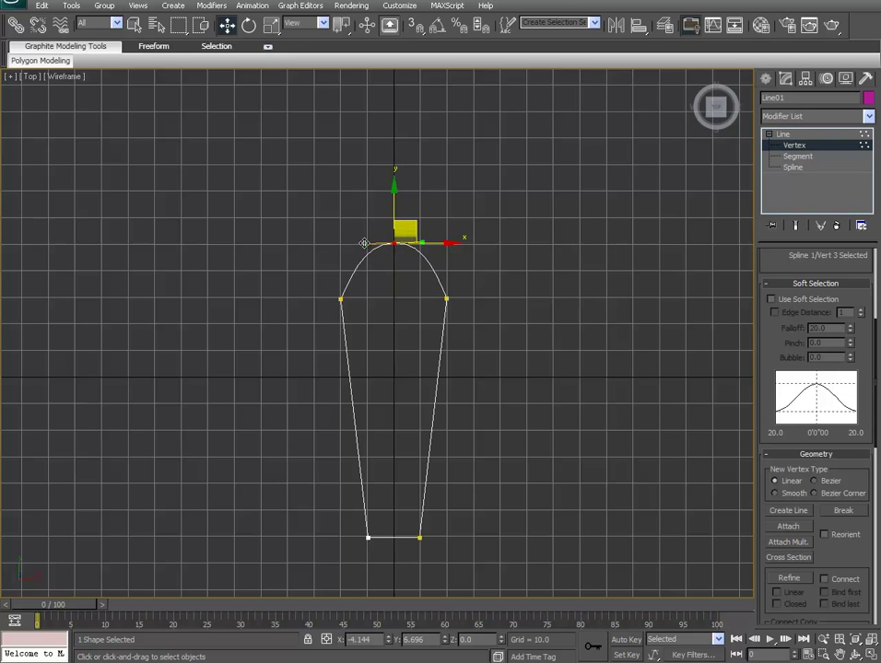
pyautogui.click(375, 343)
pyautogui.moveTo(308, 292); pyautogui.dragTo(373, 337)
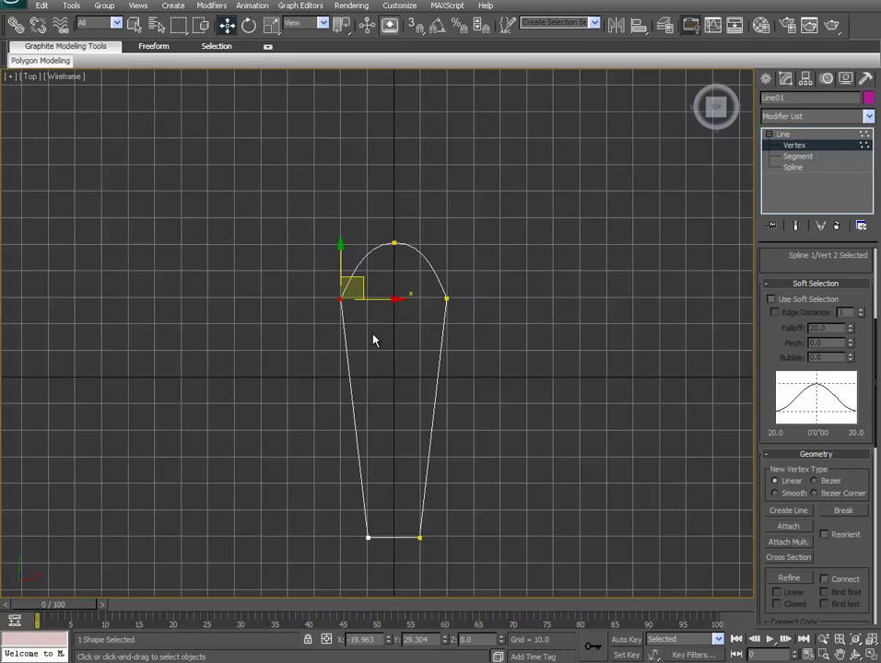
# - Set the left and right shoulder vertices to Bezier, then adjust the right tangent for a smooth blend
pyautogui.rightClick(341, 299)
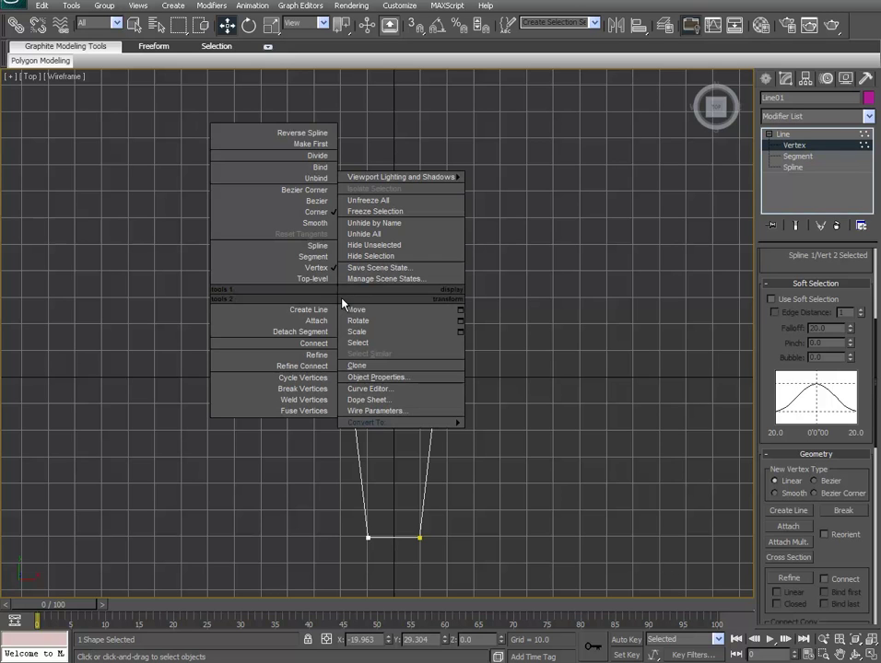
pyautogui.click(318, 201)
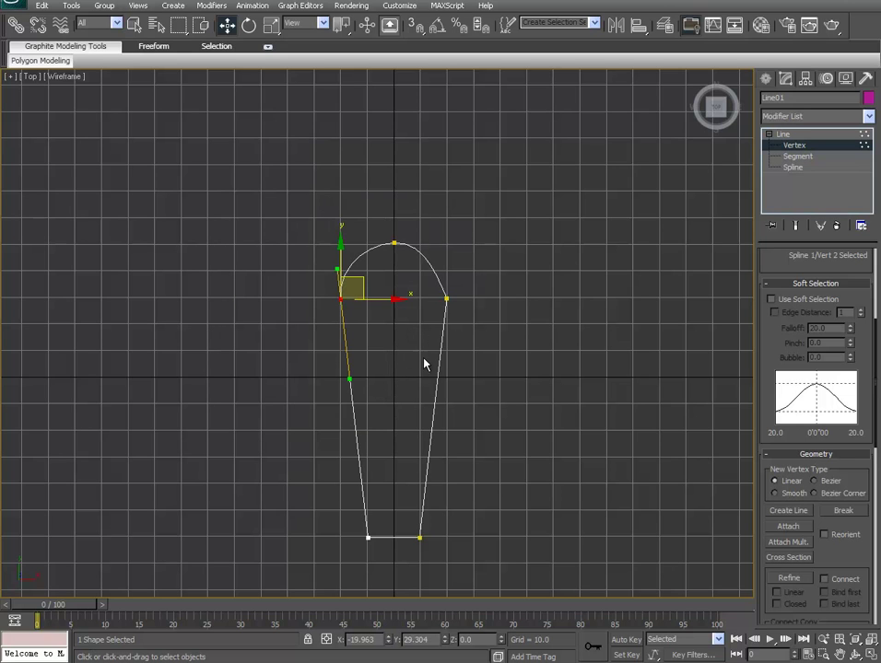
pyautogui.click(521, 492)
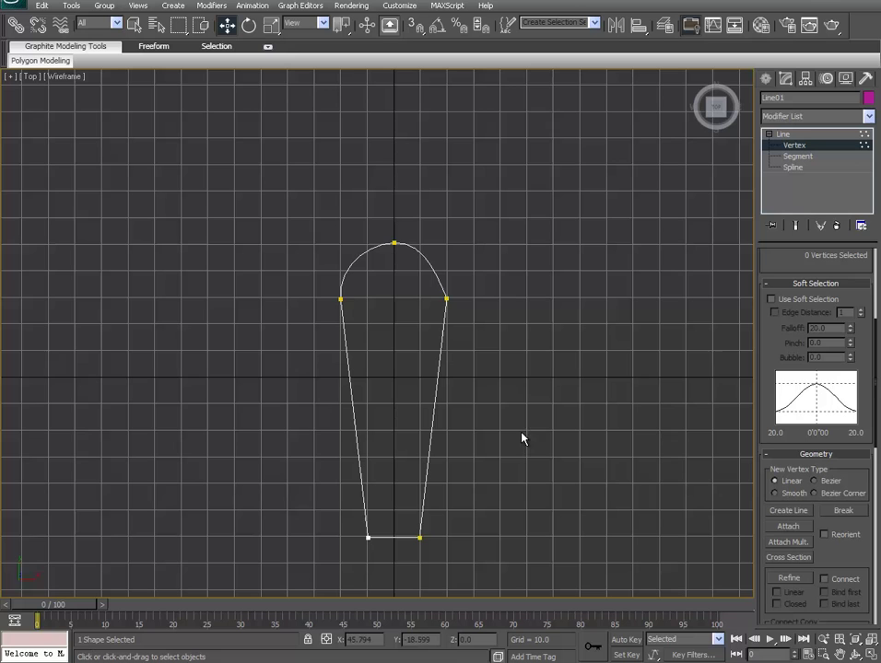
pyautogui.click(446, 299)
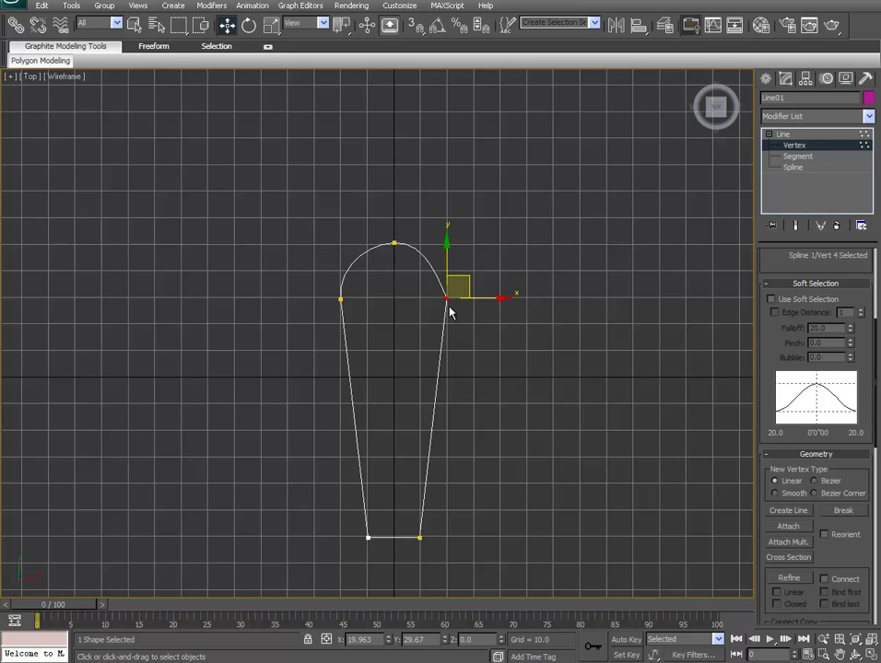
pyautogui.rightClick(446, 299)
pyautogui.click(317, 201)
pyautogui.moveTo(478, 372); pyautogui.dragTo(440, 373)
# - Back in the four-view layout, give the whole Line01 shape an Extrude modifier with Amount 8
pyautogui.click(133, 26)
pyautogui.click(246, 472)
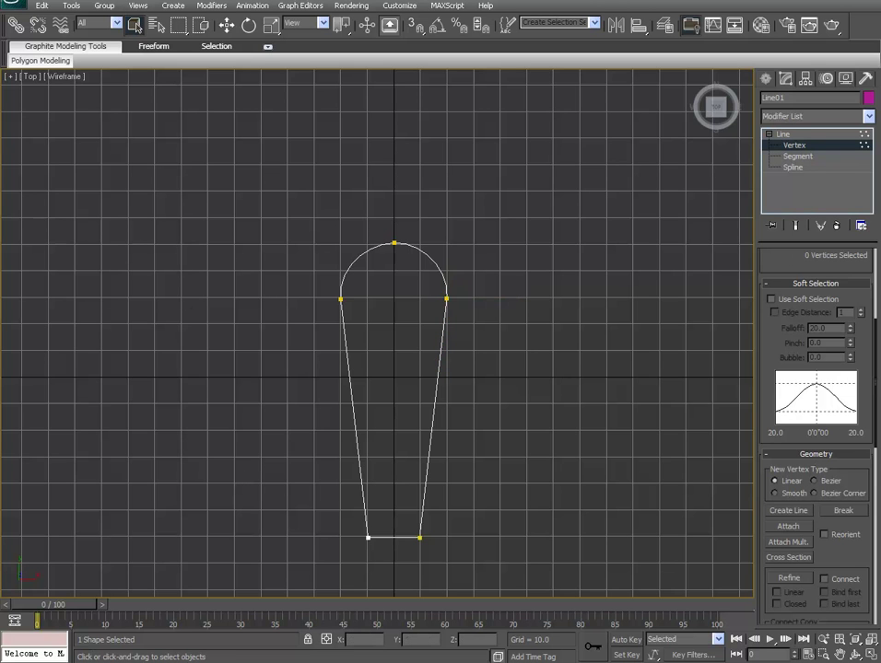
pyautogui.click(871, 655)
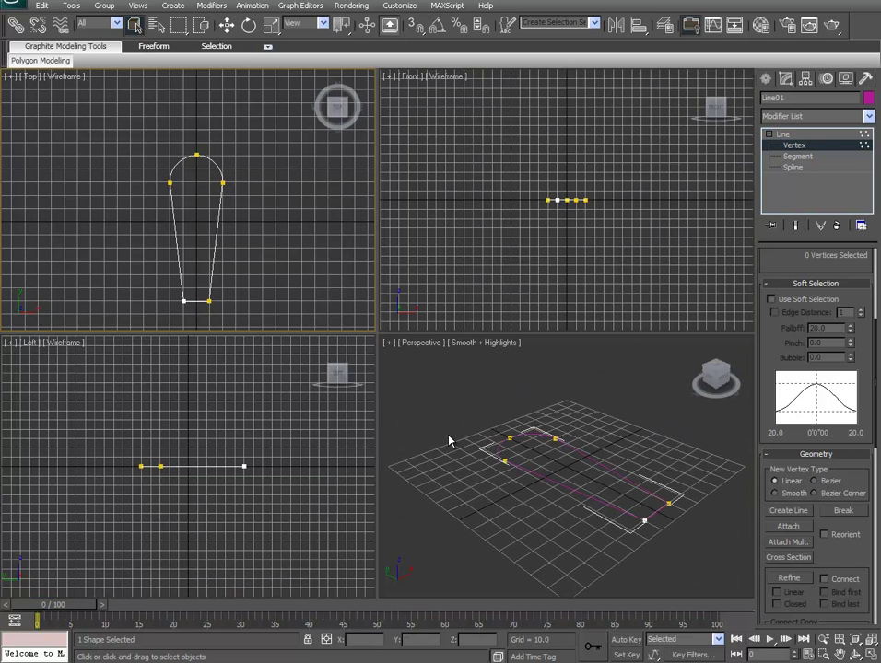
pyautogui.click(788, 145)
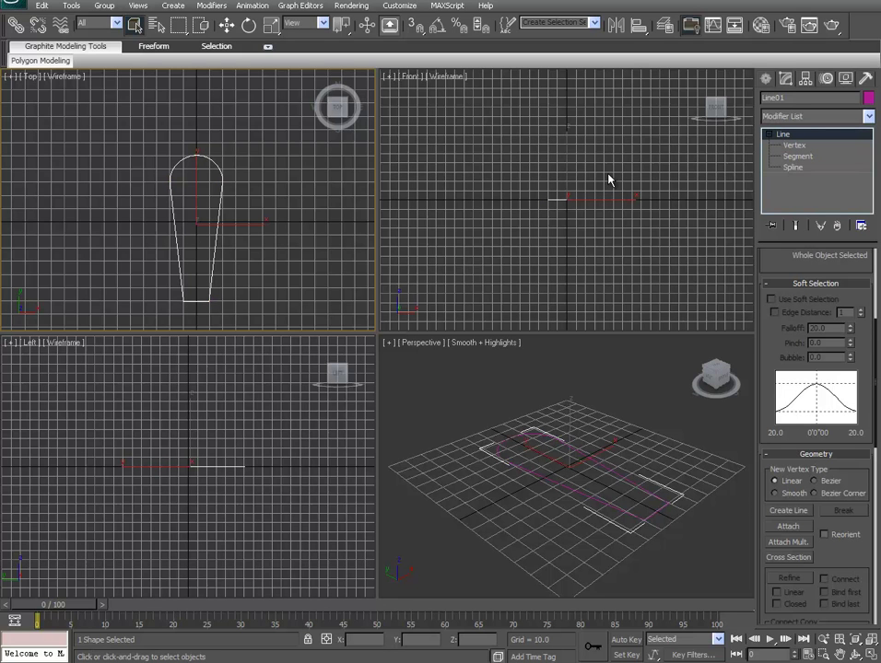
pyautogui.click(807, 118)
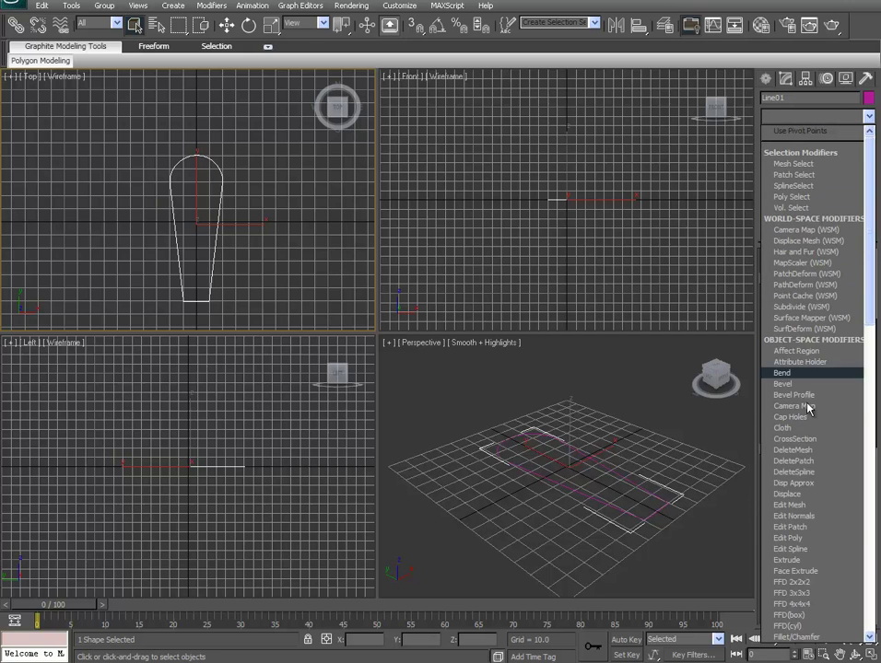
pyautogui.click(807, 559)
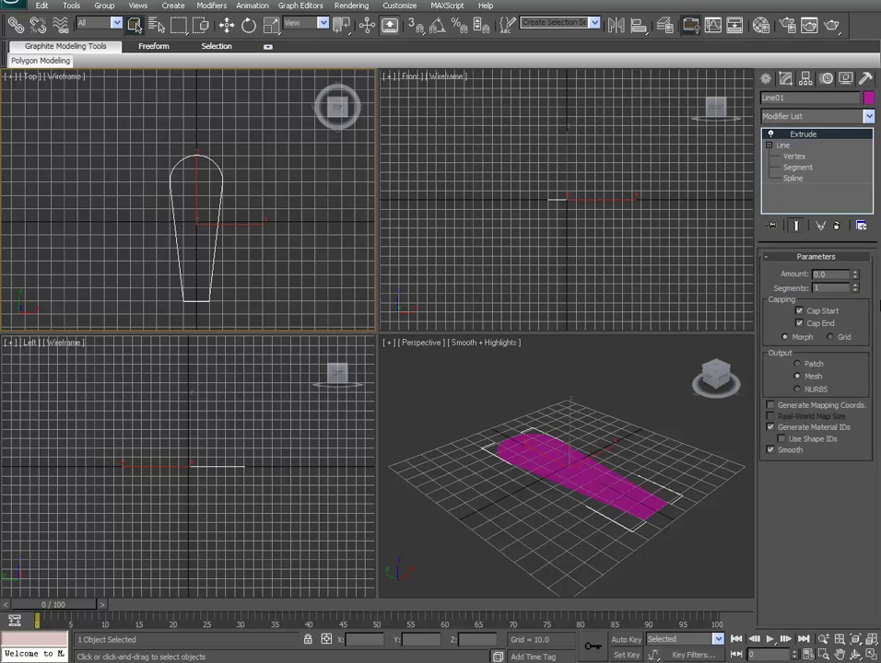
pyautogui.click(820, 273)
pyautogui.write('8')
pyautogui.press('Return')
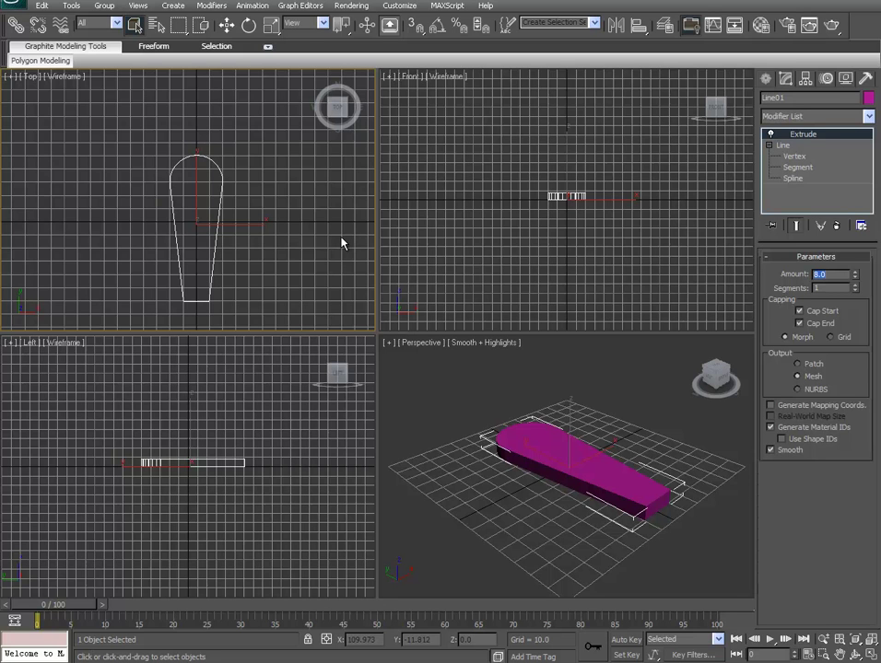
# - Create a small cylinder at the slab's rounded end and lower it through the slab
pyautogui.click(786, 79)
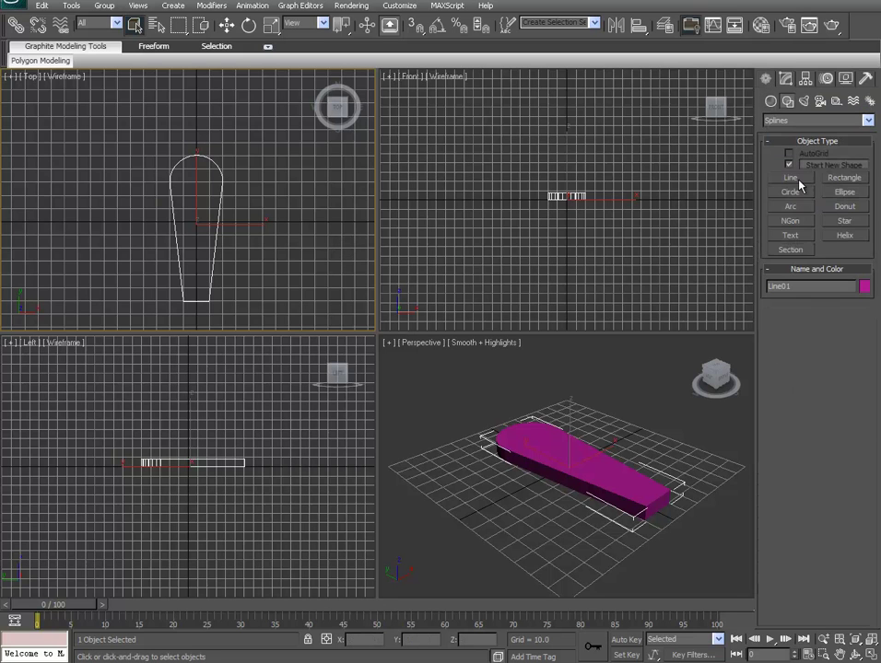
pyautogui.click(770, 101)
pyautogui.click(788, 195)
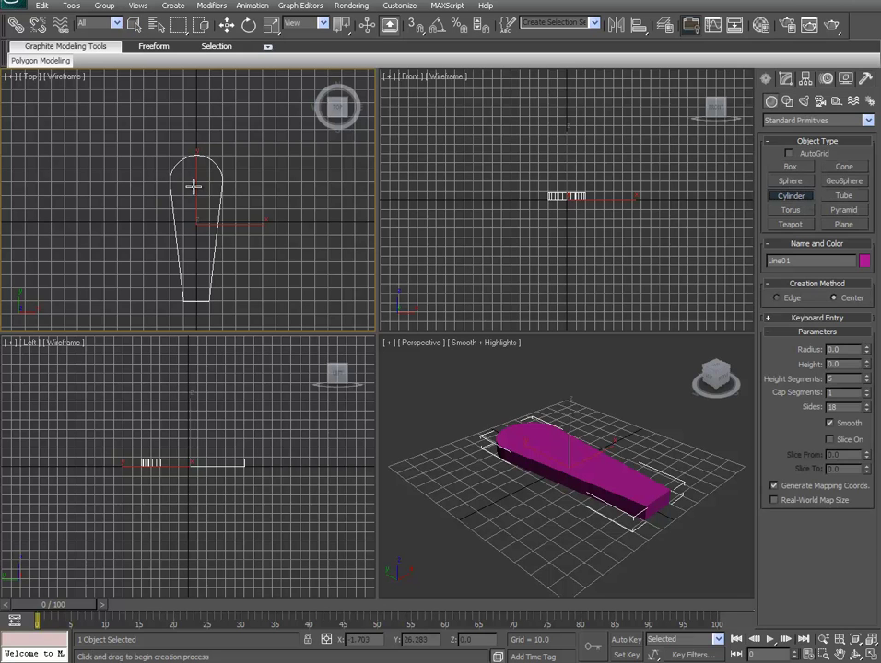
pyautogui.moveTo(193, 182); pyautogui.dragTo(194, 178)
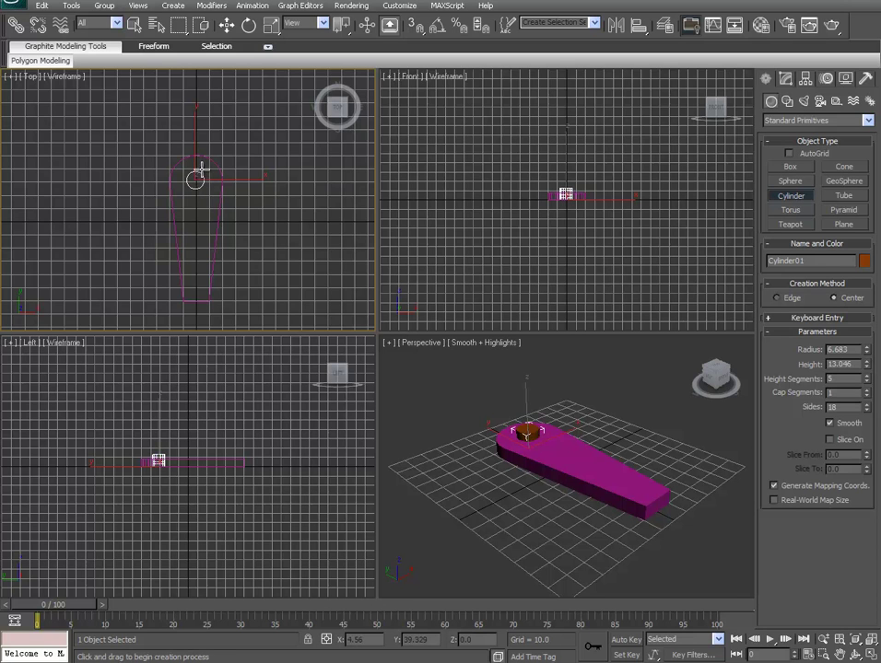
pyautogui.click(201, 161)
pyautogui.click(227, 25)
pyautogui.scroll(2, 242, 507)
pyautogui.moveTo(242, 507); pyautogui.dragTo(253, 500, button='middle')
pyautogui.moveTo(158, 456); pyautogui.dragTo(158, 466)
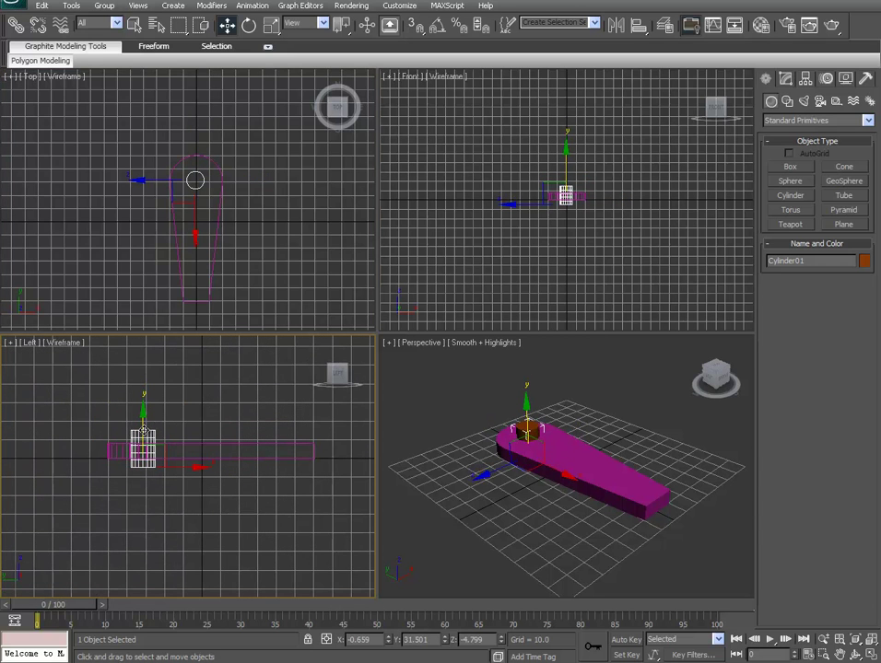
# - Boolean-subtract the cylinder from the Line01 slab to bore a round hole
pyautogui.click(810, 122)
pyautogui.click(776, 150)
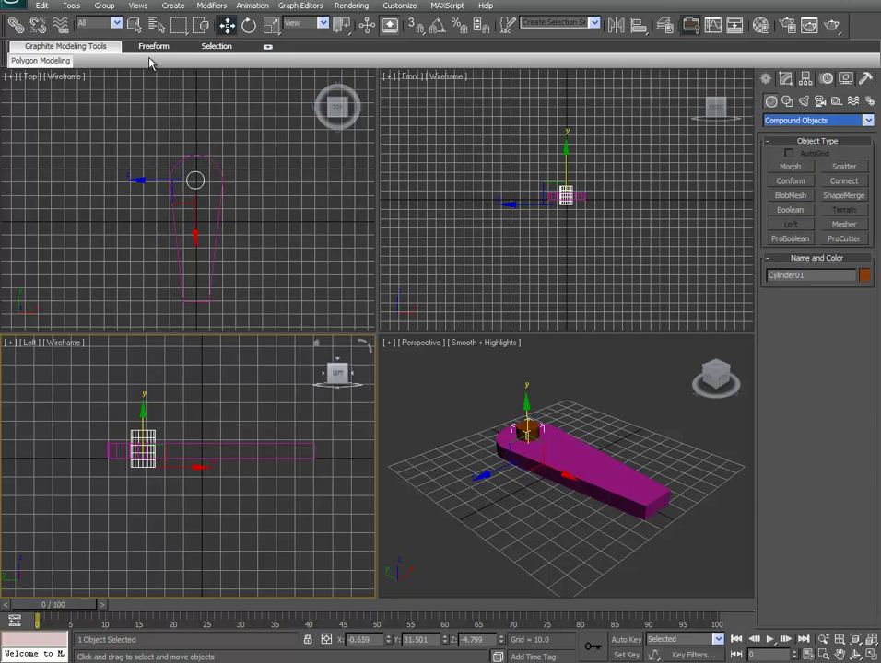
pyautogui.click(135, 24)
pyautogui.click(588, 469)
pyautogui.click(793, 210)
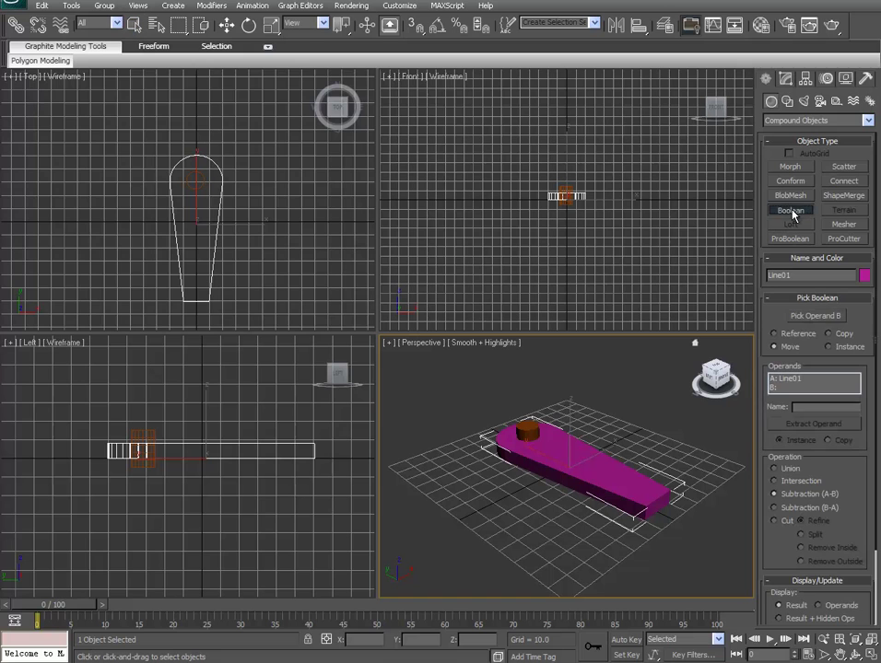
pyautogui.click(816, 316)
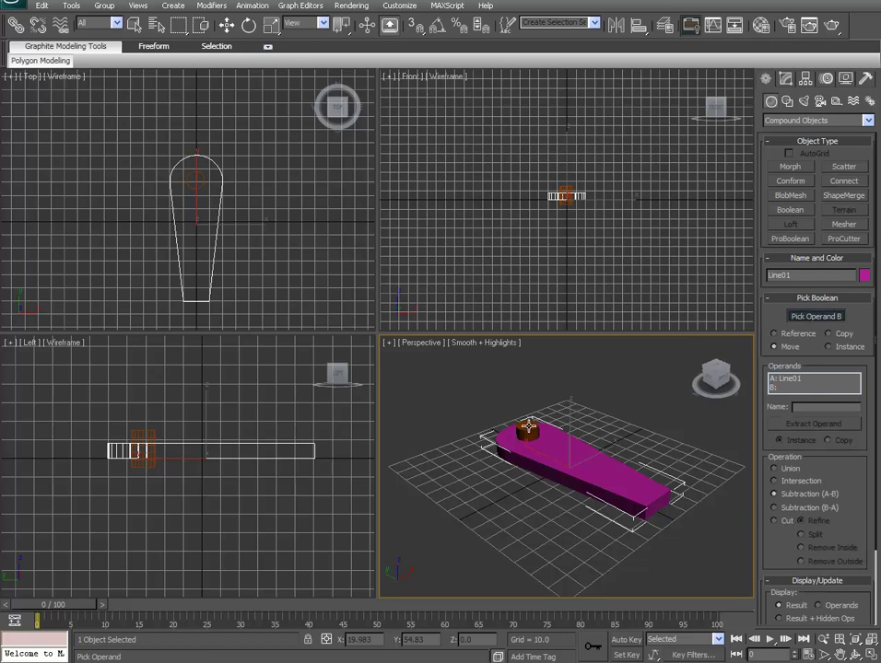
pyautogui.click(528, 430)
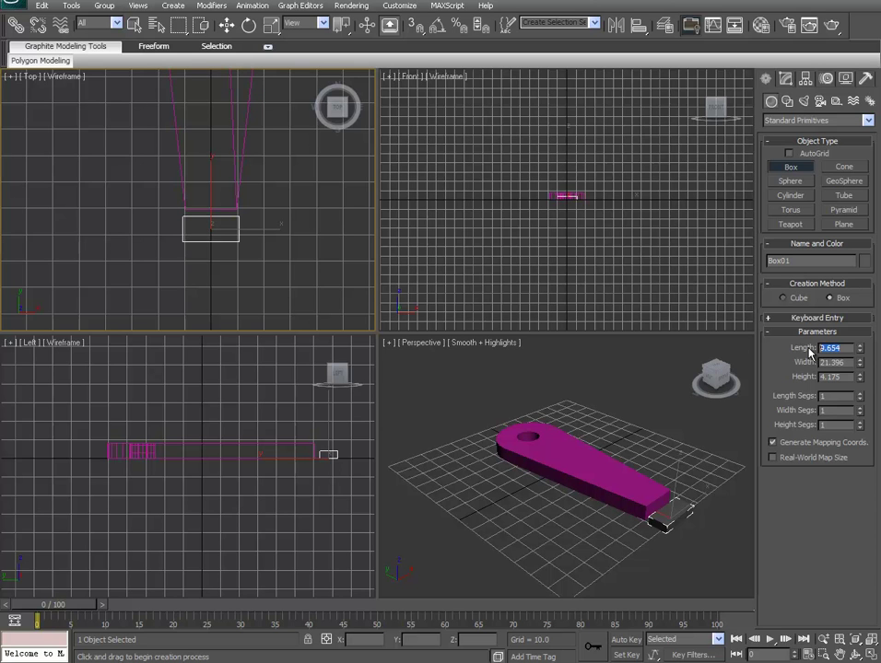
# - Size the shaft box to Length 160, Width 22 and Height 8
pyautogui.write('162')
pyautogui.press('Return')
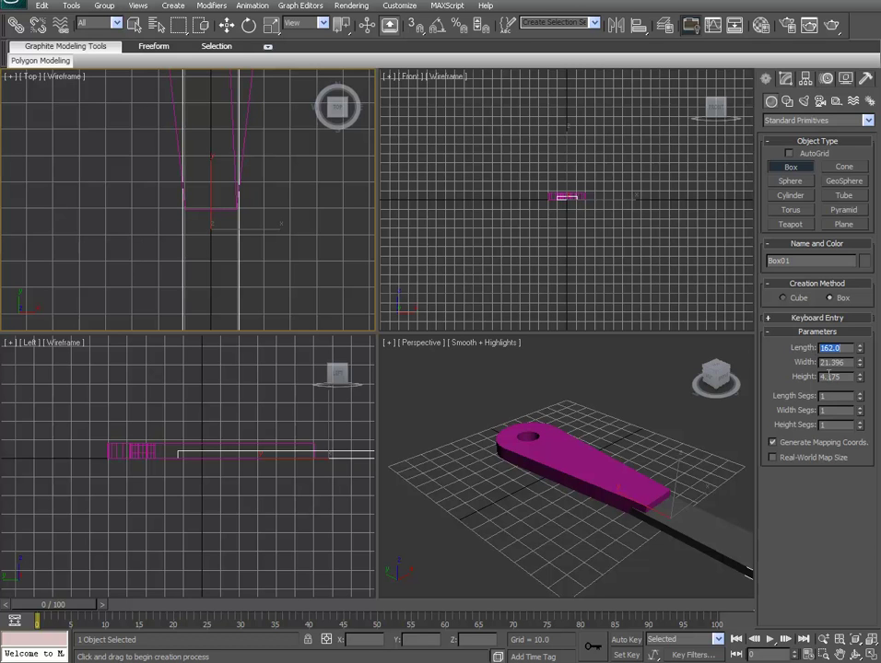
pyautogui.scroll(-4, 276, 239)
pyautogui.scroll(3, 285, 243)
pyautogui.moveTo(285, 236); pyautogui.dragTo(269, 246, button='middle')
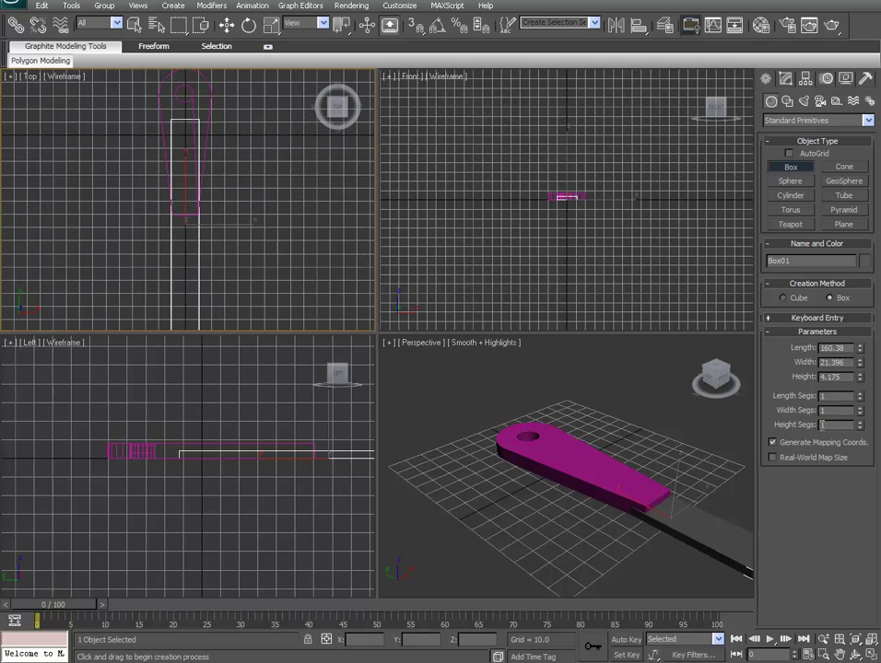
pyautogui.doubleClick(833, 348)
pyautogui.write('160')
pyautogui.press('Tab')
pyautogui.write('22')
pyautogui.press('Return')
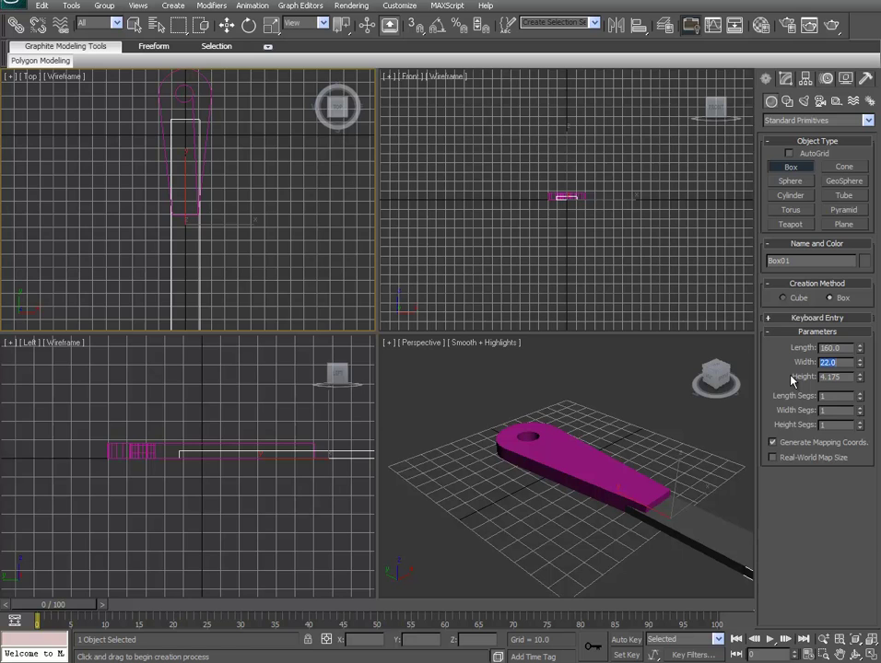
pyautogui.press('Tab')
pyautogui.write('8')
pyautogui.press('Return')
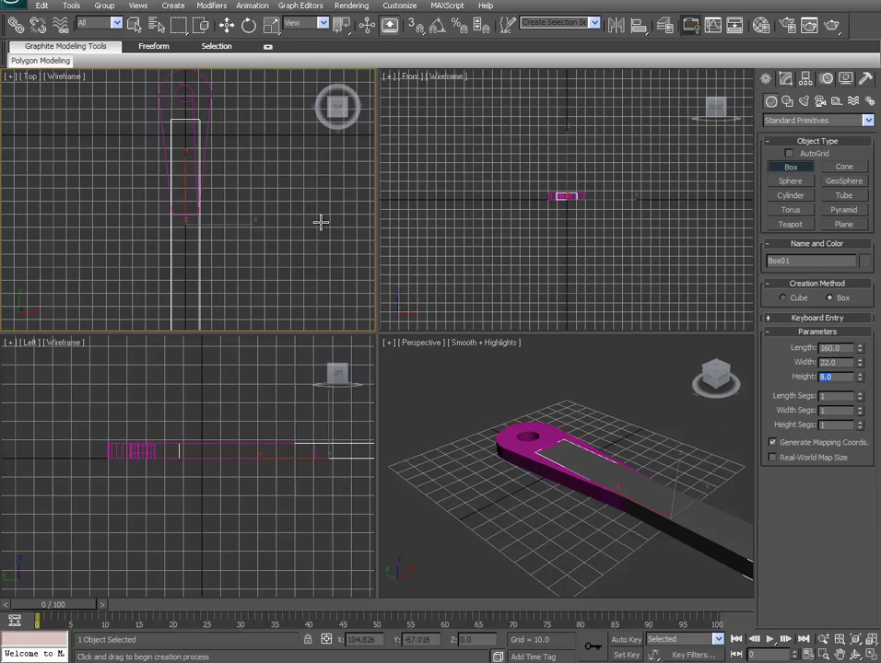
# - Position the shaft against the handle's narrow end and narrow its width to about 19.7
pyautogui.click(226, 26)
pyautogui.scroll(5, 251, 196)
pyautogui.moveTo(251, 196); pyautogui.dragTo(280, 151, button='middle')
pyautogui.hotkey('ctrl', 'z')
pyautogui.click(785, 78)
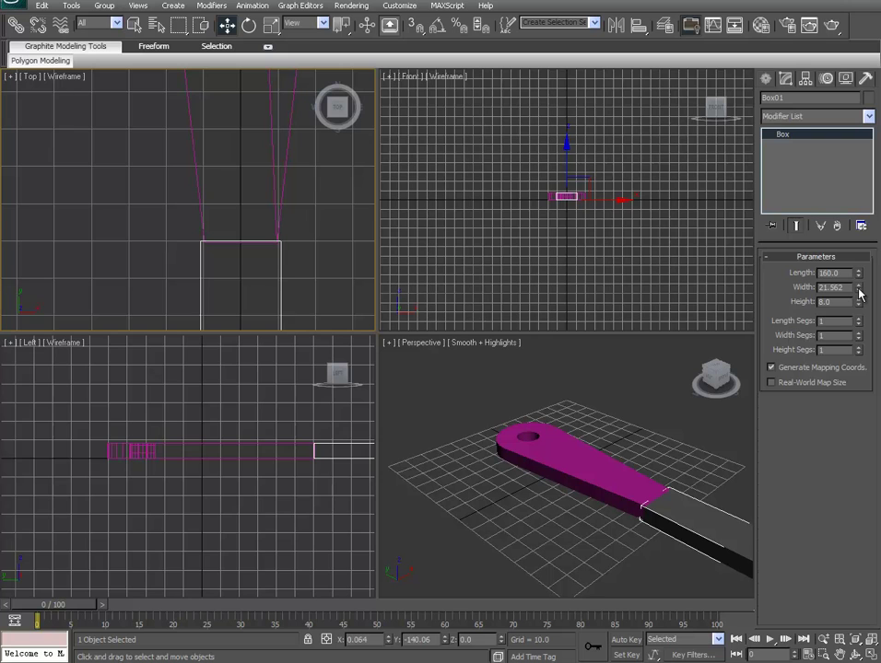
pyautogui.moveTo(859, 293); pyautogui.dragTo(859, 293)
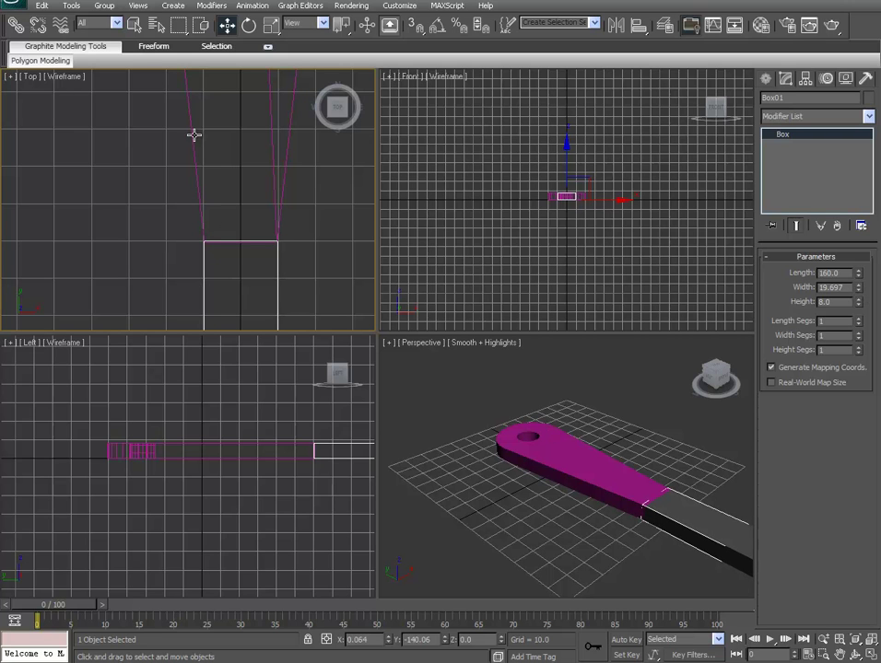
pyautogui.click(134, 25)
pyautogui.click(322, 267)
pyautogui.scroll(-5, 321, 196)
# - Draw a new connector box in empty space in the Top view
pyautogui.moveTo(319, 177); pyautogui.dragTo(324, 137, button='middle')
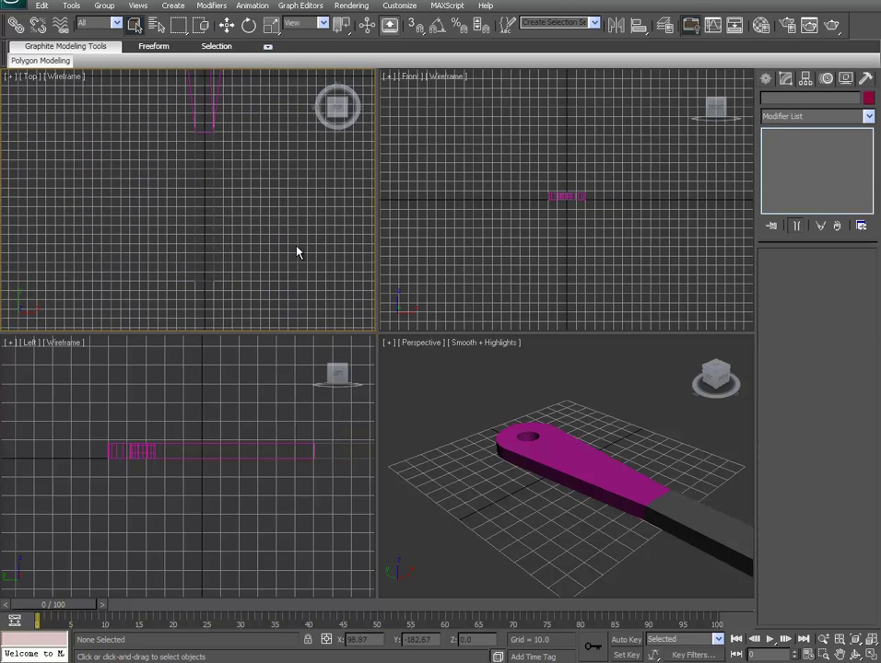
pyautogui.moveTo(299, 249); pyautogui.dragTo(273, 164, button='middle')
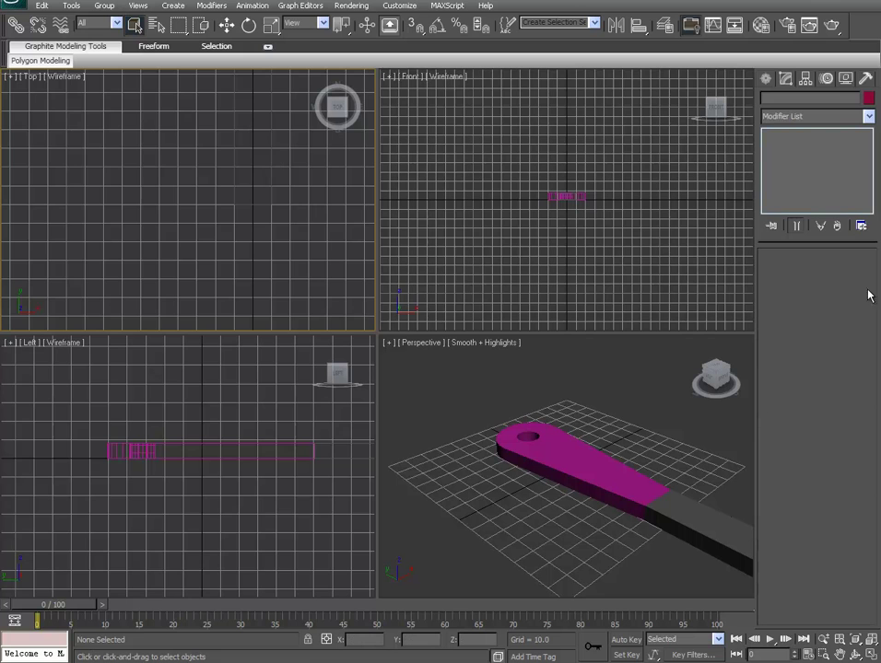
pyautogui.click(766, 79)
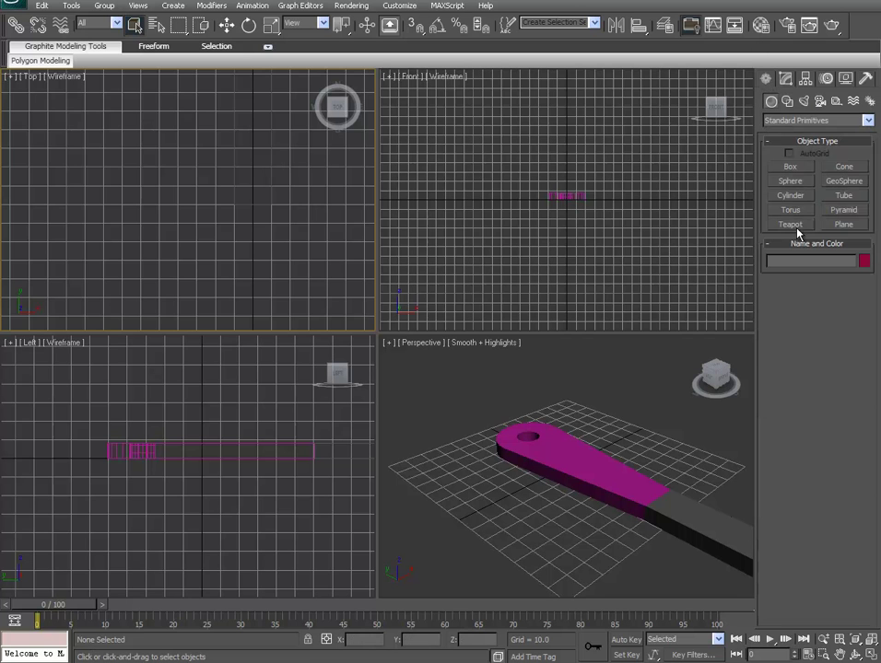
pyautogui.click(791, 168)
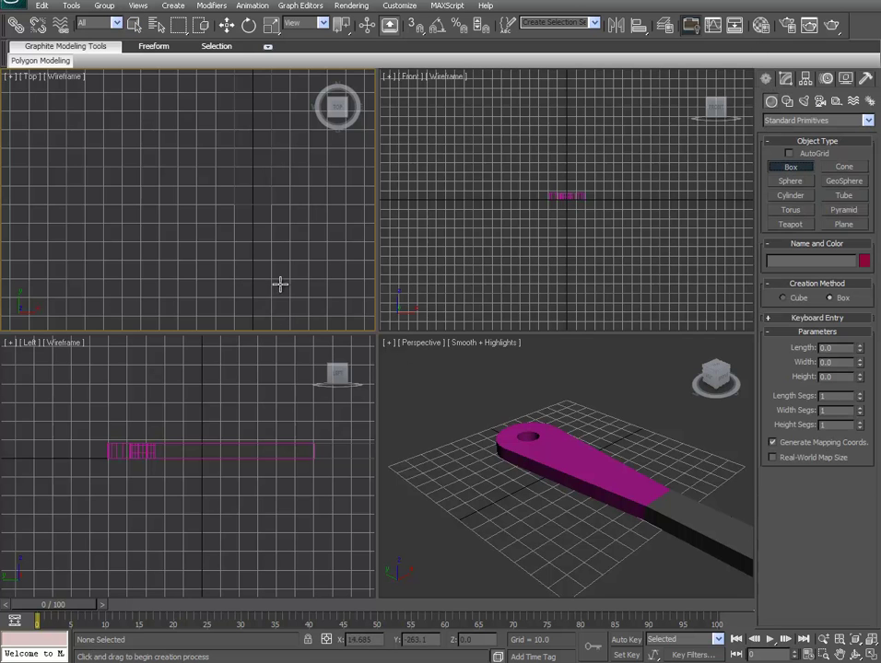
pyautogui.moveTo(280, 285); pyautogui.dragTo(256, 297, button='middle')
pyautogui.moveTo(203, 280); pyautogui.dragTo(342, 213)
pyautogui.click(344, 191)
pyautogui.click(134, 25)
pyautogui.moveTo(612, 559); pyautogui.dragTo(527, 495, button='middle')
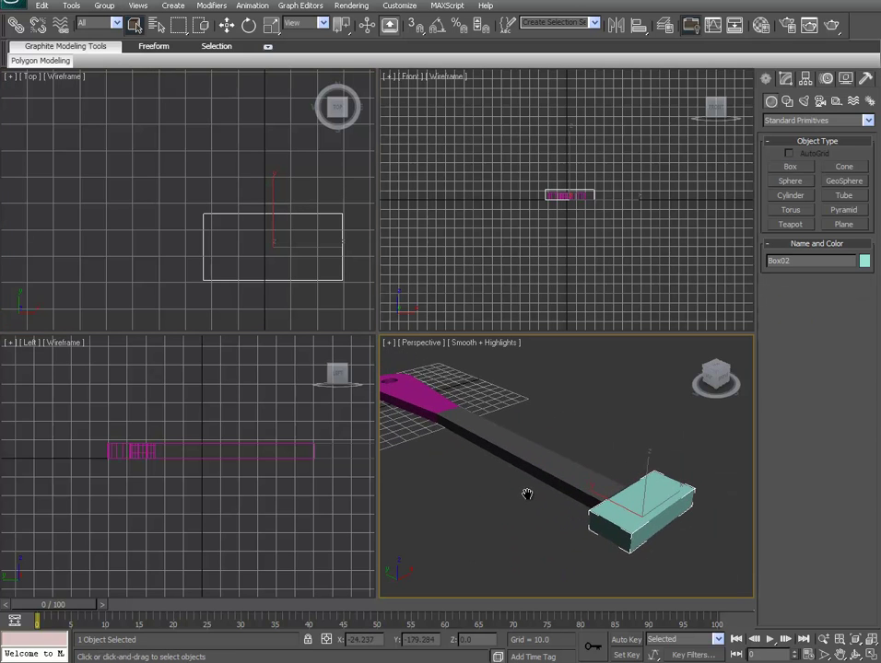
# - Set the connector box to Length 16, Width 40 and Height 8
pyautogui.click(785, 80)
pyautogui.doubleClick(826, 273)
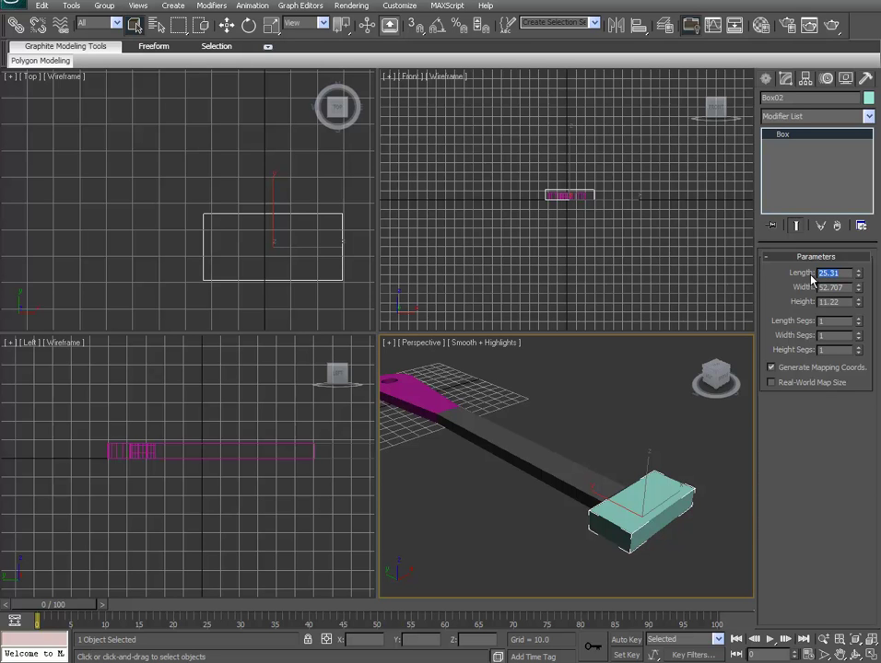
pyautogui.write('8')
pyautogui.press('BackSpace')
pyautogui.write('16')
pyautogui.press('Tab')
pyautogui.write('40')
pyautogui.press('Tab')
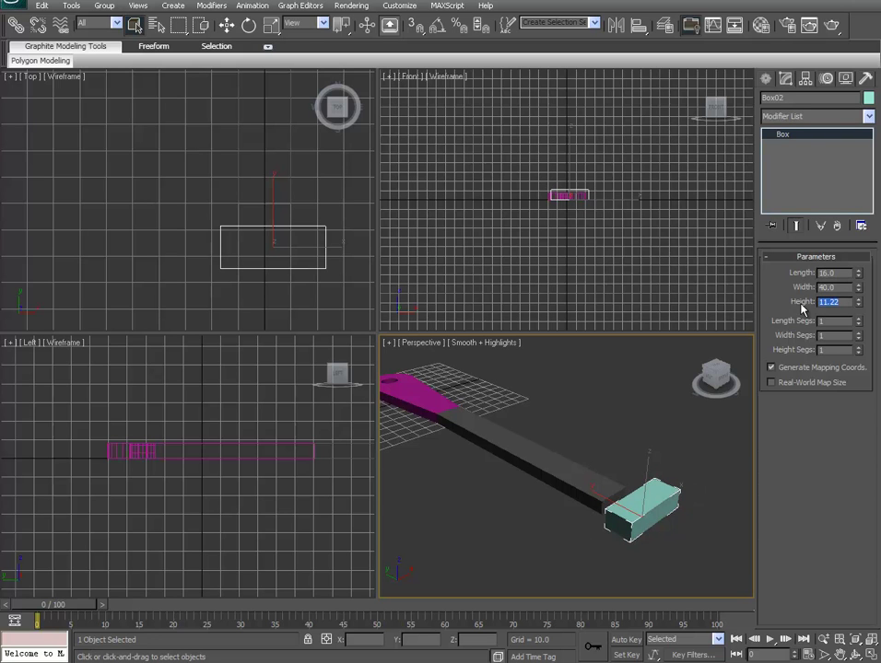
pyautogui.write('8')
pyautogui.press('Return')
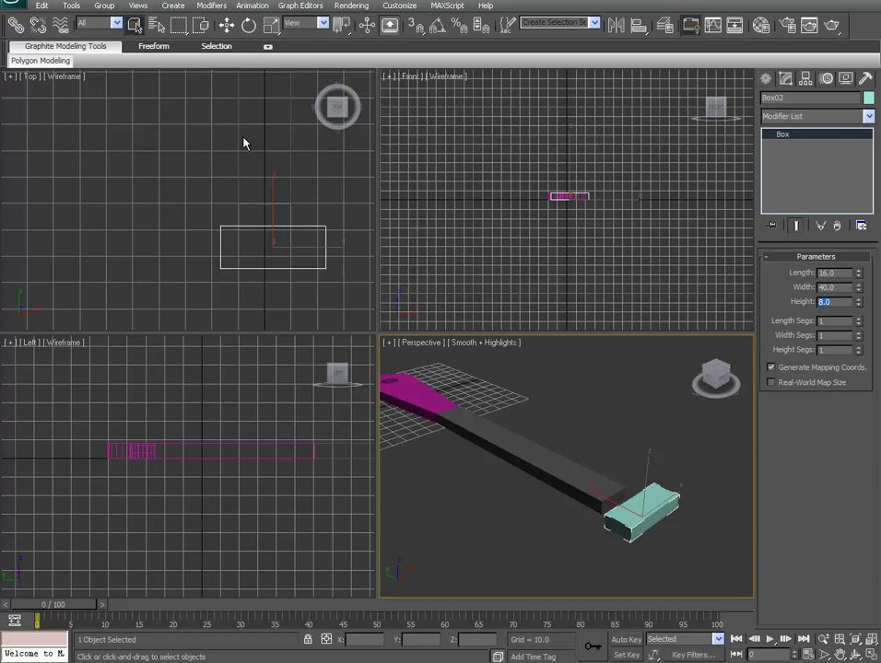
pyautogui.click(227, 25)
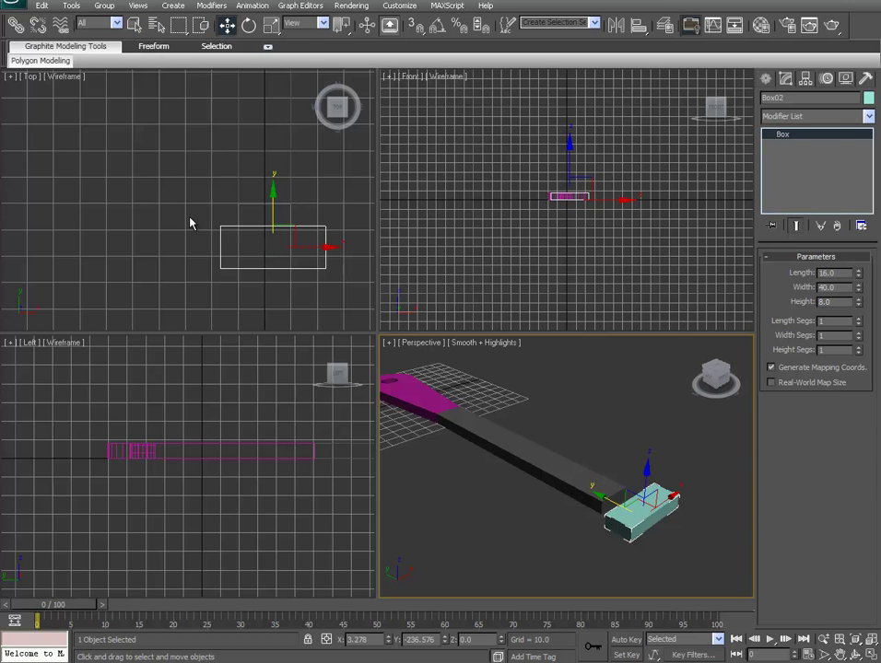
pyautogui.scroll(2, 191, 220)
pyautogui.moveTo(191, 220); pyautogui.dragTo(59, 246, button='middle')
pyautogui.scroll(-1, 59, 246)
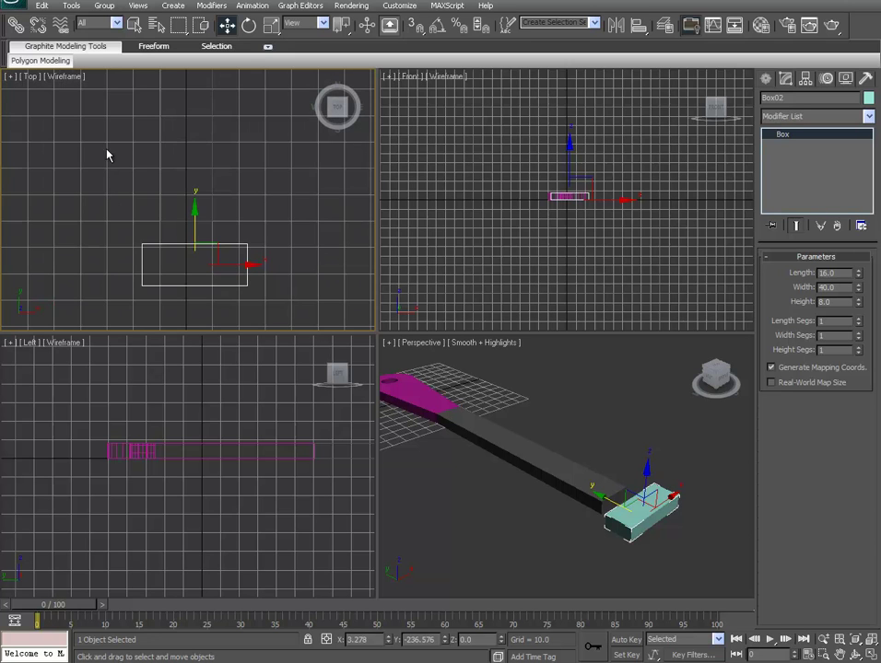
# - Change the long shaft's object colour to dark blue
pyautogui.click(525, 456)
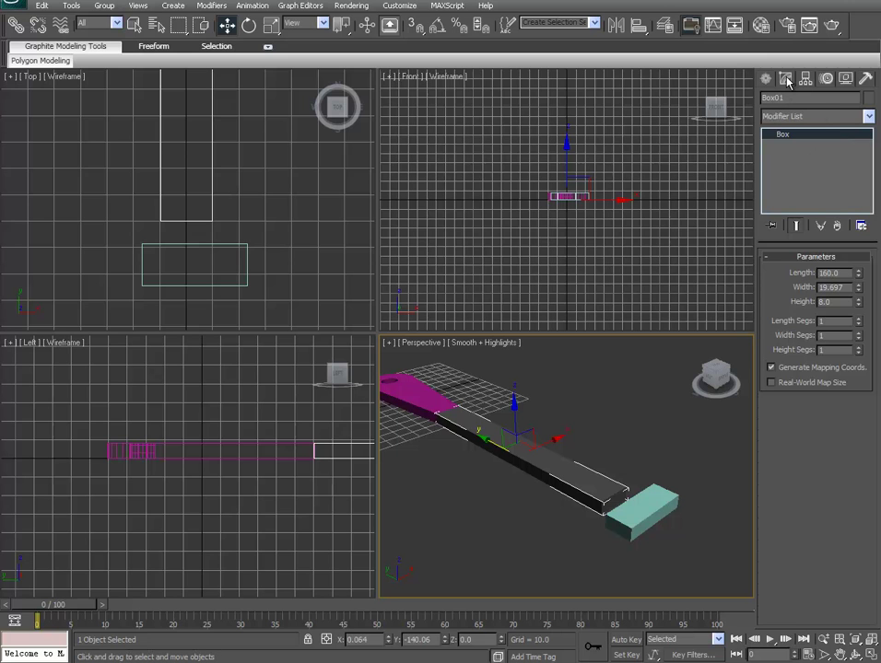
pyautogui.click(867, 98)
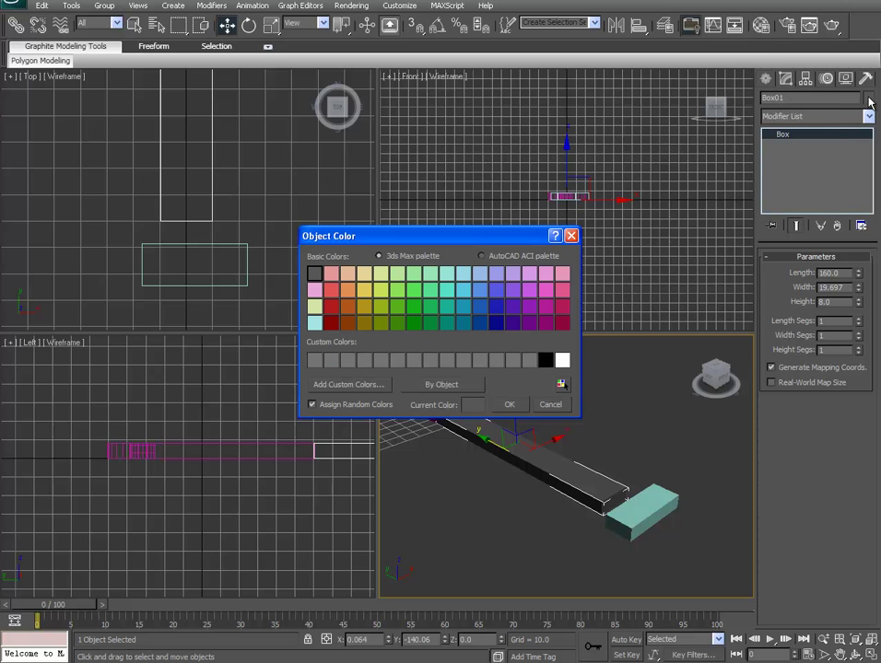
pyautogui.click(496, 322)
pyautogui.click(509, 404)
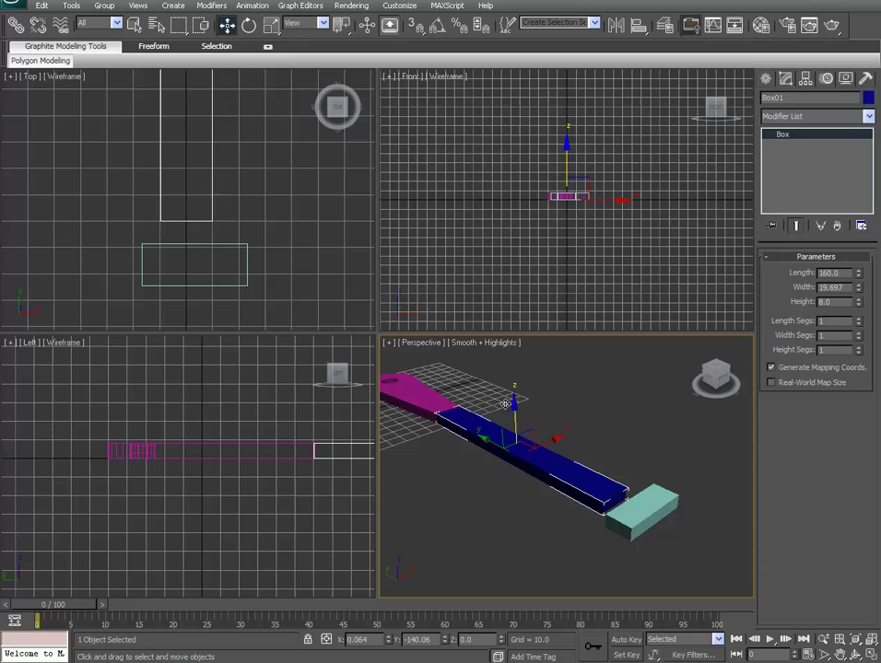
pyautogui.click(325, 252)
pyautogui.moveTo(114, 173); pyautogui.dragTo(162, 189)
pyautogui.click(127, 215)
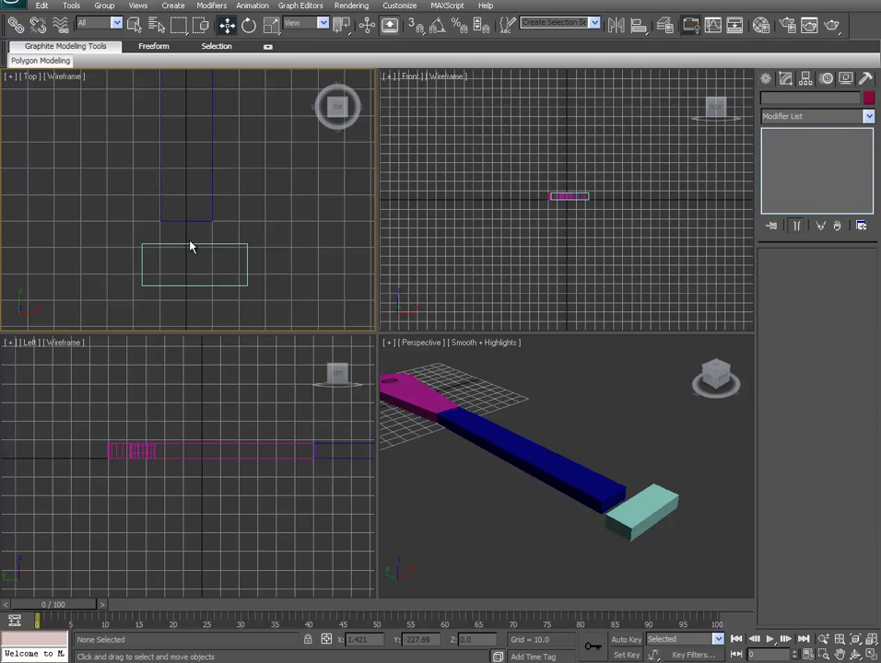
# - Move the teal connector box up along Y until it touches the shaft's far end
pyautogui.click(185, 285)
pyautogui.scroll(2, 256, 221)
pyautogui.scroll(-1, 268, 207)
pyautogui.scroll(1, 269, 196)
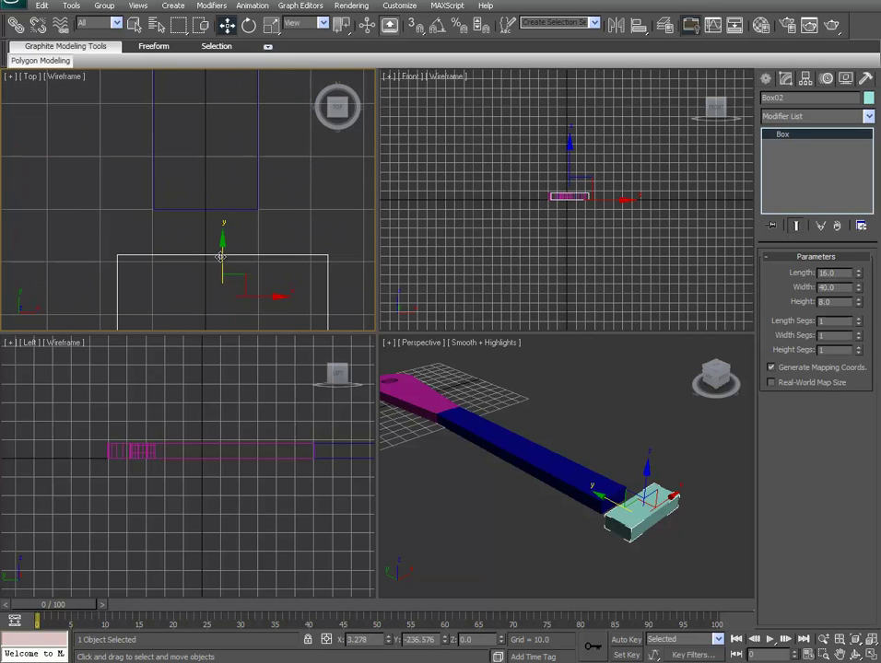
pyautogui.moveTo(222, 251); pyautogui.dragTo(221, 211)
pyautogui.hotkey('alt', 'w')
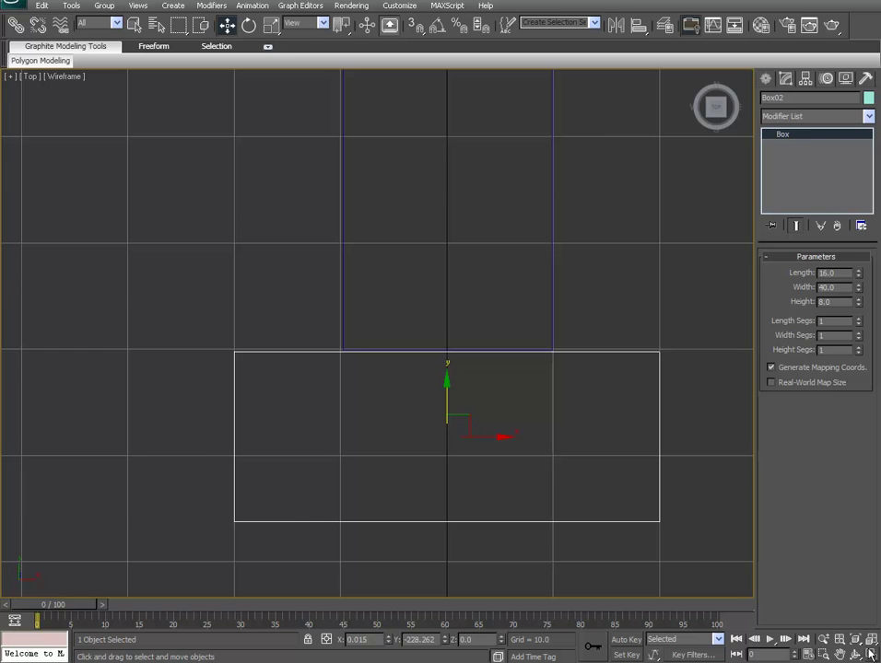
pyautogui.hotkey('alt', 'w')
pyautogui.middleClick(483, 547)
pyautogui.click(474, 529)
pyautogui.scroll(-2, 466, 510)
pyautogui.moveTo(466, 510); pyautogui.dragTo(409, 478, button='middle')
pyautogui.scroll(-2, 226, 222)
pyautogui.moveTo(226, 222); pyautogui.dragTo(223, 81, button='middle')
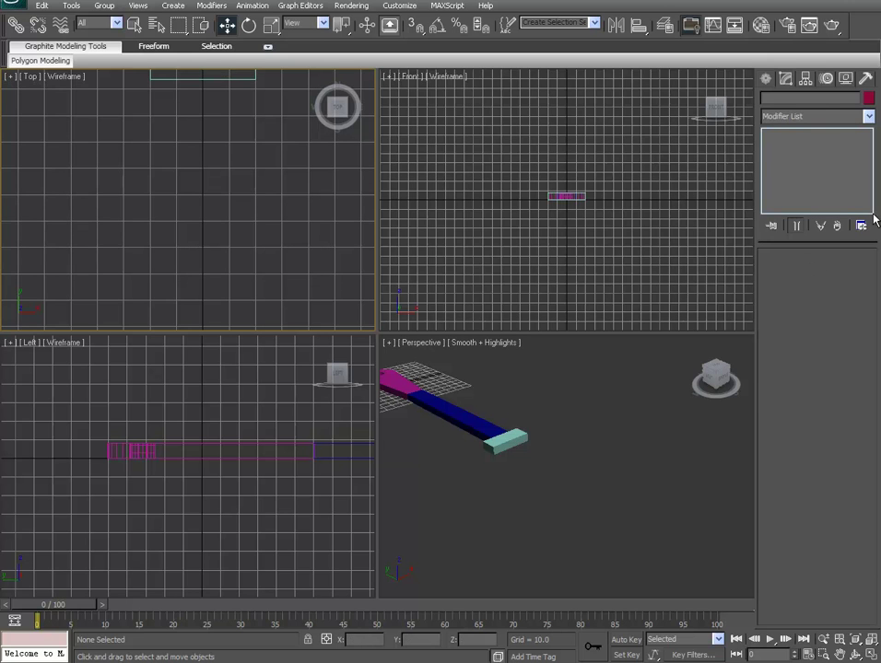
# - Draw a rectangle shape with Length 120, Width 102 and Corner Radius 12
pyautogui.click(765, 80)
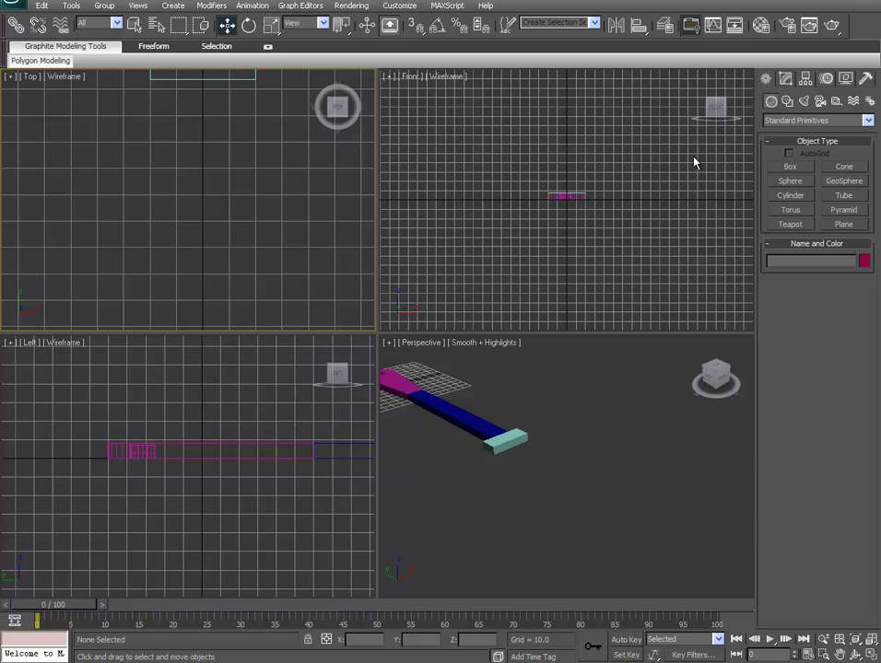
pyautogui.click(788, 104)
pyautogui.click(844, 177)
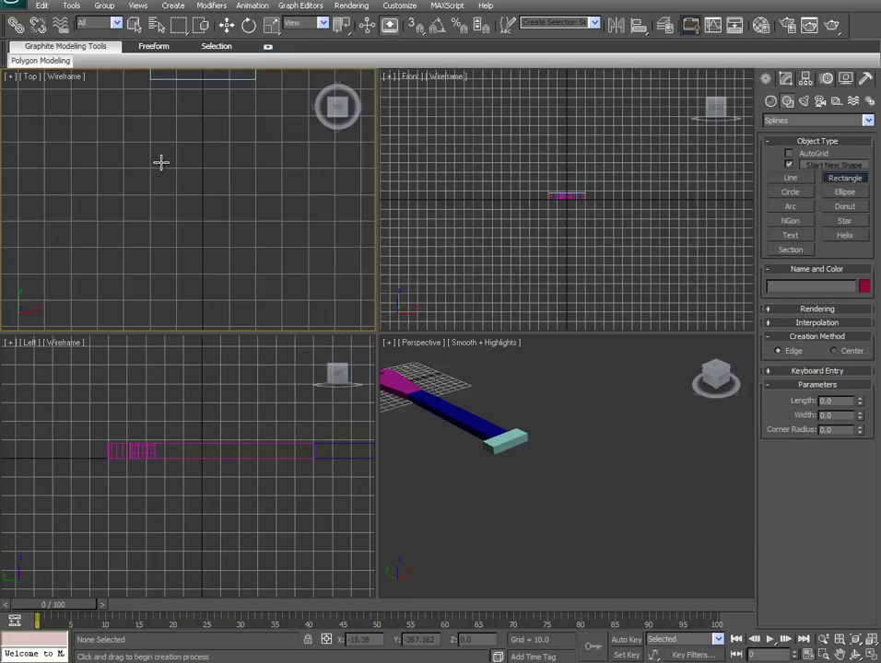
pyautogui.moveTo(95, 112); pyautogui.dragTo(323, 318)
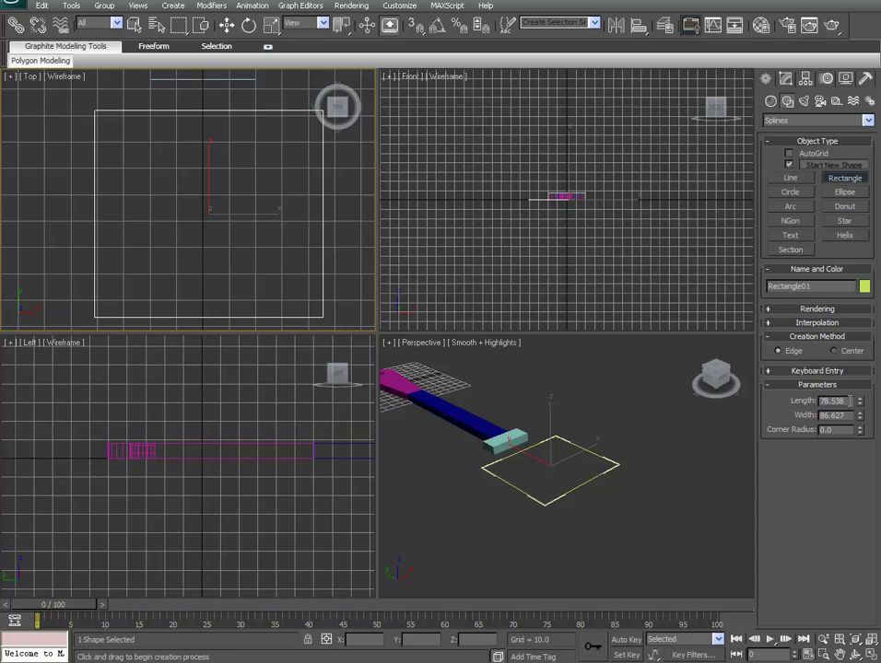
pyautogui.moveTo(845, 400); pyautogui.dragTo(797, 395)
pyautogui.write('120')
pyautogui.press('Tab')
pyautogui.write('102')
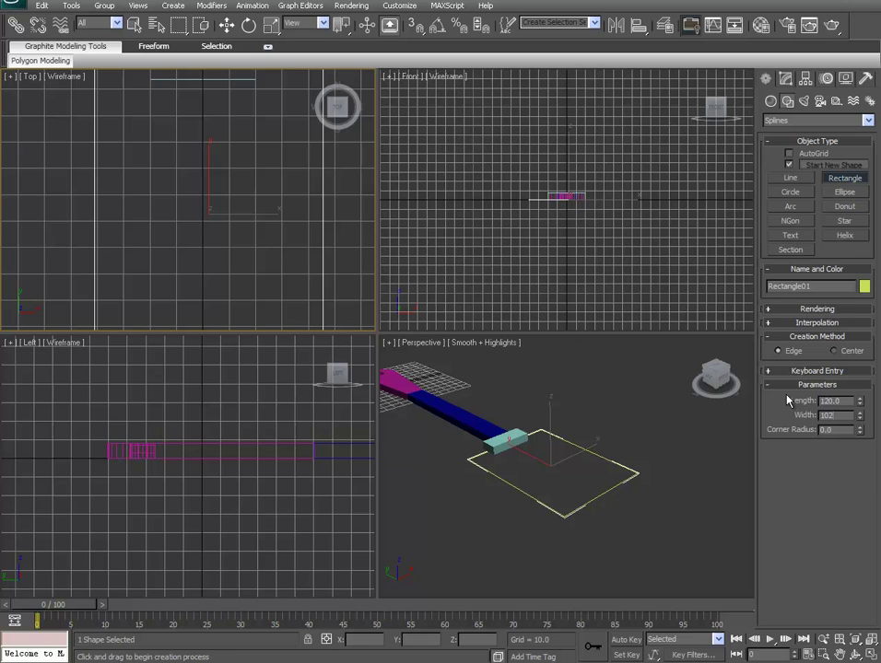
pyautogui.press('Tab')
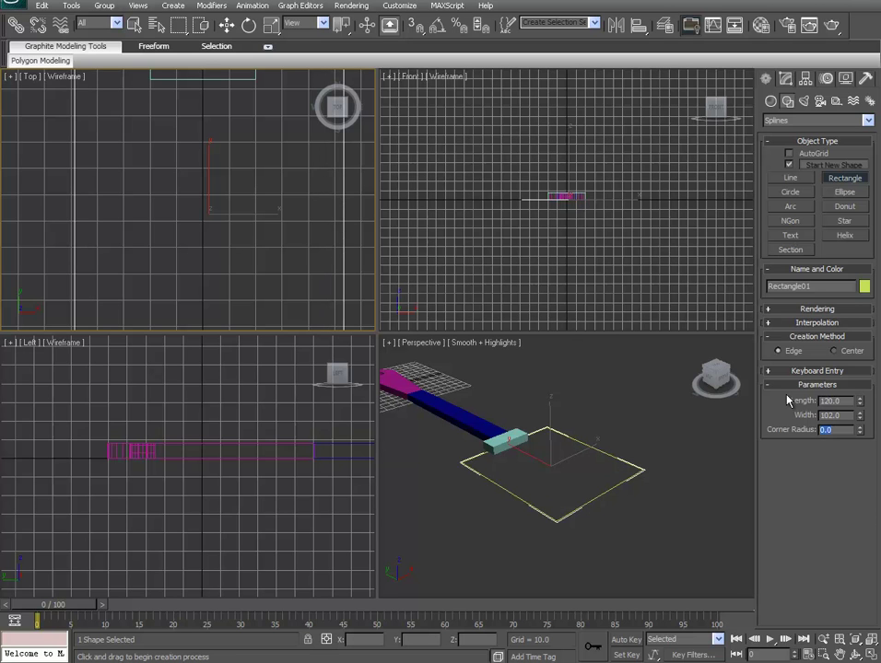
pyautogui.write('12')
pyautogui.press('Tab')
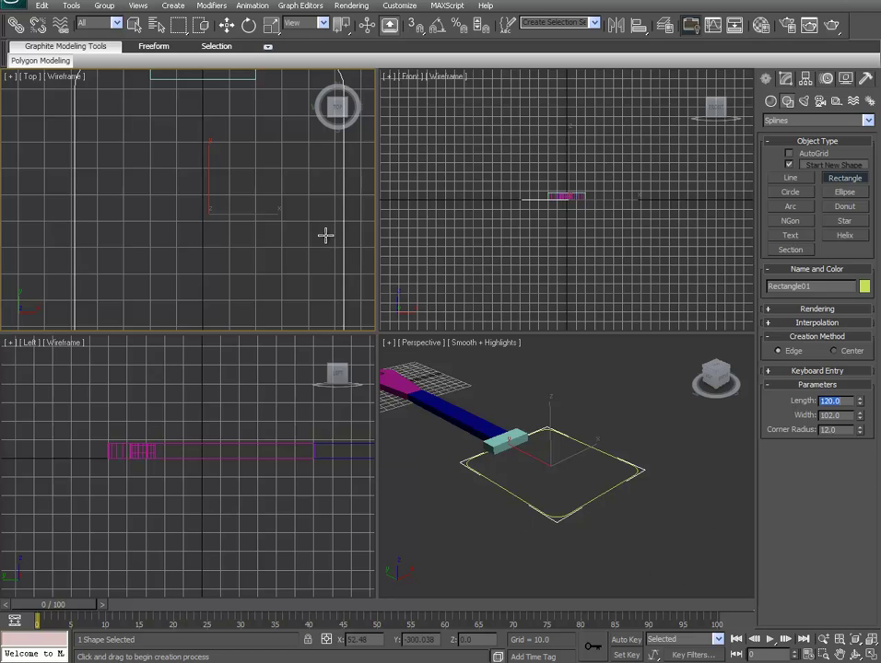
# - Move the rectangle down and slightly left so it butts against the connector
pyautogui.click(227, 25)
pyautogui.moveTo(256, 143); pyautogui.dragTo(209, 219, button='middle')
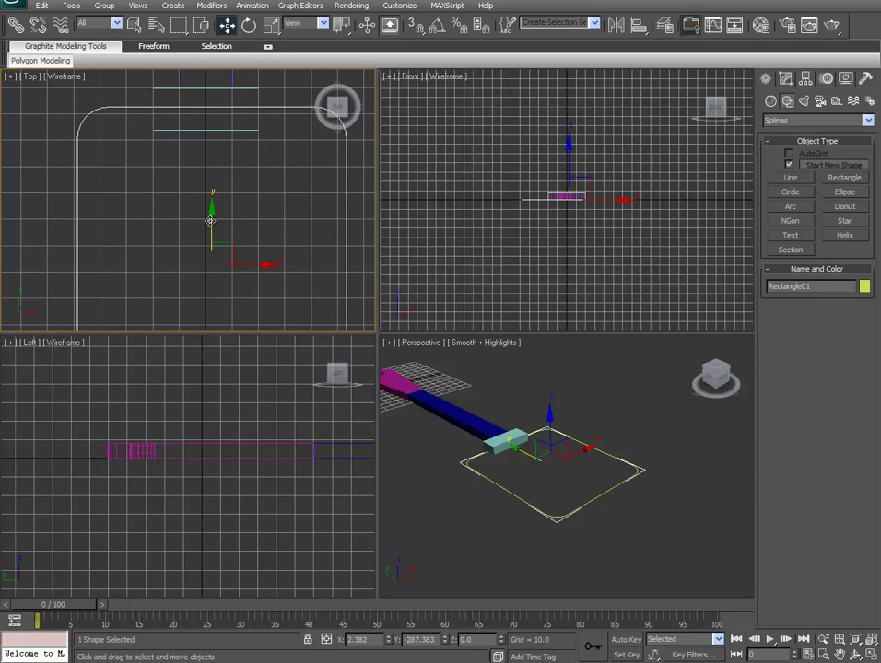
pyautogui.moveTo(209, 219); pyautogui.dragTo(210, 245)
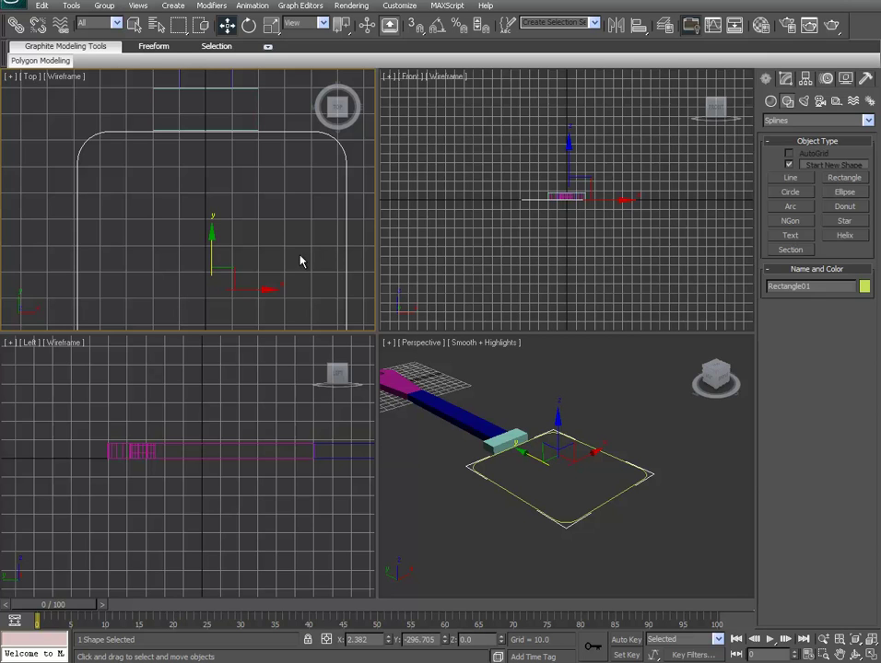
pyautogui.moveTo(255, 291); pyautogui.dragTo(253, 290)
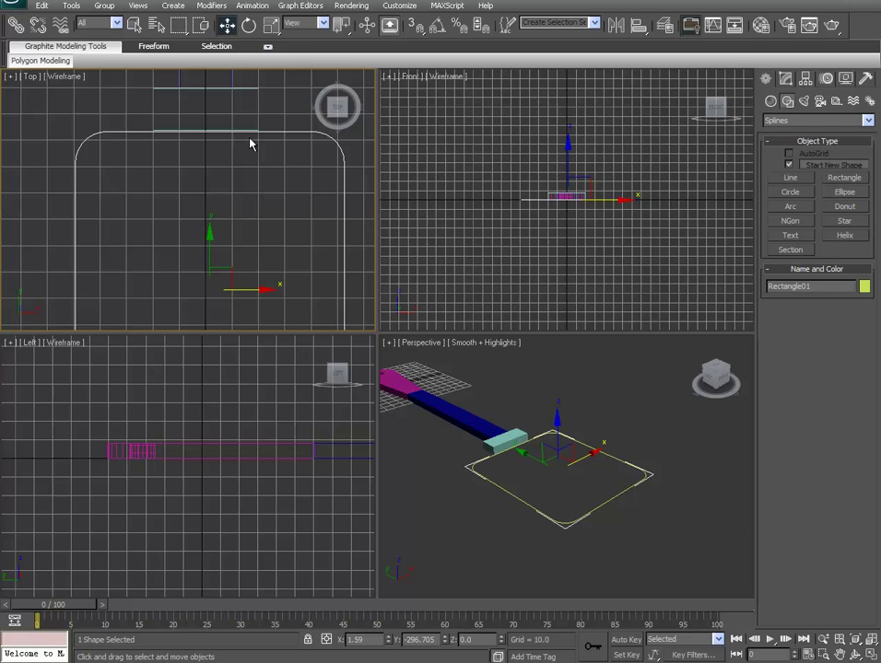
pyautogui.click(136, 25)
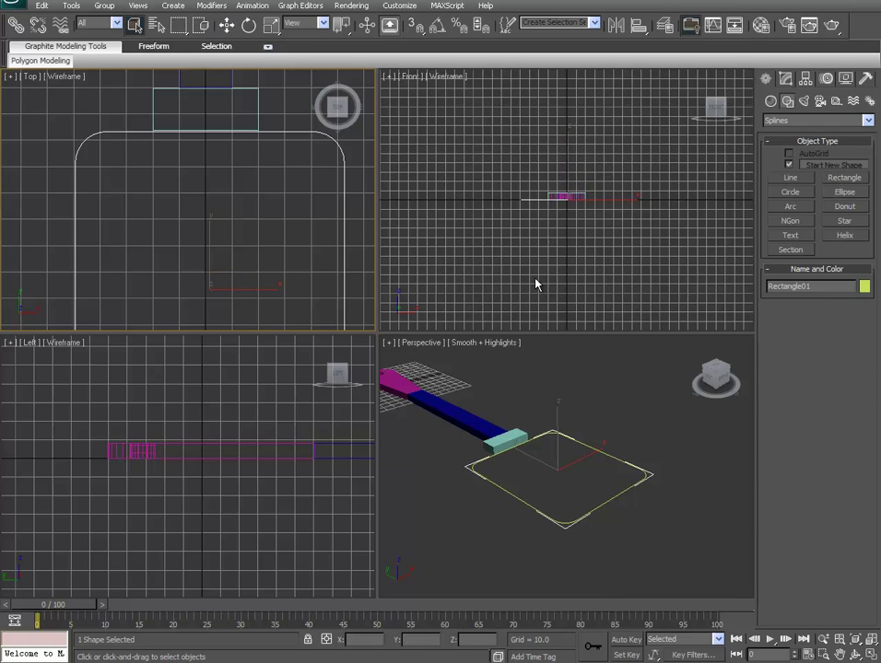
# - Apply an Extrude modifier with Amount 8.0 to Rectangle01 to form the solid blade
pyautogui.click(785, 80)
pyautogui.click(809, 115)
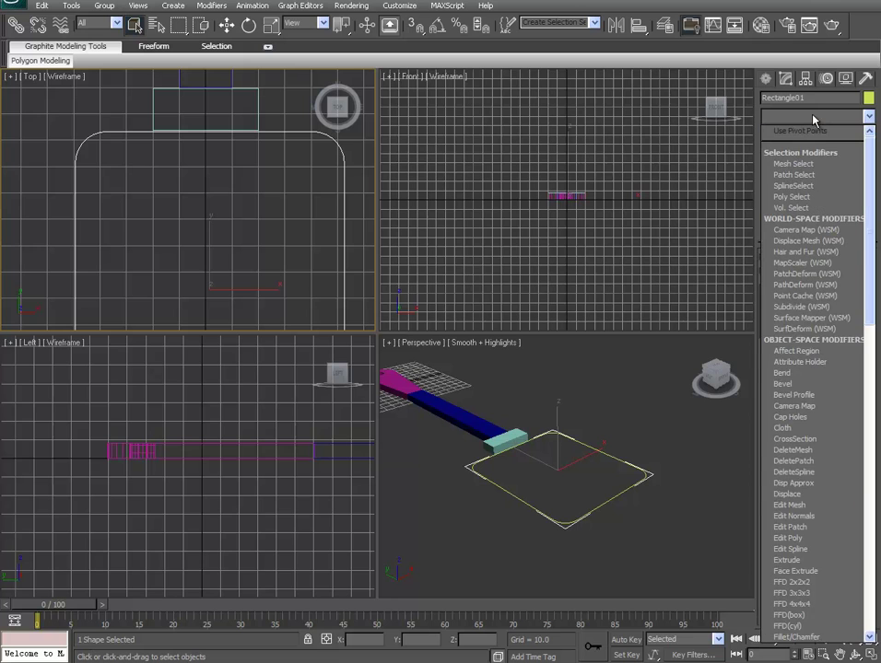
pyautogui.click(789, 559)
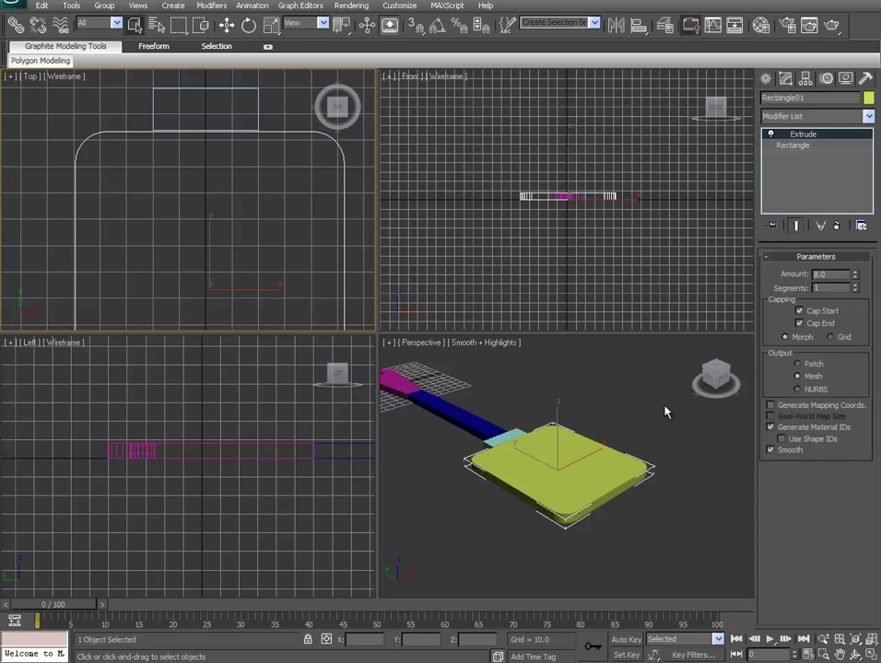
# - Draw a second rectangle, Rectangle02, as a narrow slot inside the blade outline in the Top view
pyautogui.click(765, 79)
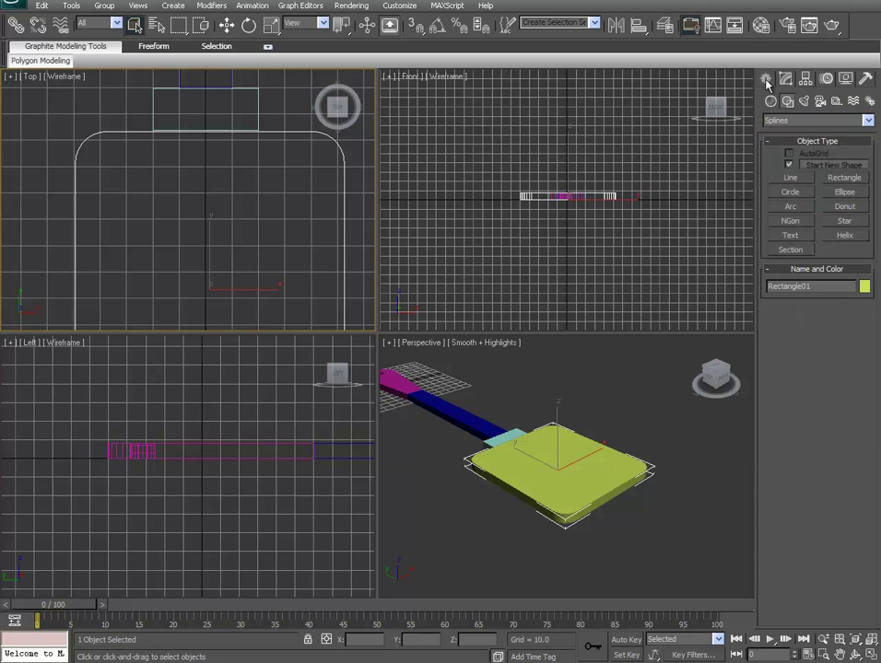
pyautogui.click(844, 178)
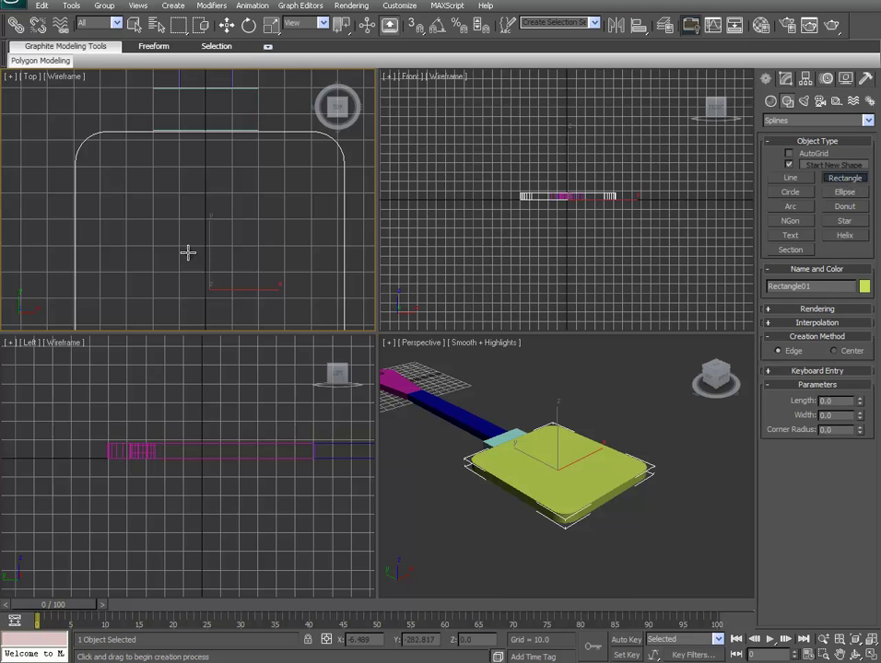
pyautogui.scroll(-2, 183, 252)
pyautogui.moveTo(182, 252)
pyautogui.mouseDown(button='middle')
pyautogui.moveTo(202, 136)
pyautogui.moveTo(194, 163)
pyautogui.mouseUp(button='middle')
pyautogui.scroll(-1, 202, 136)
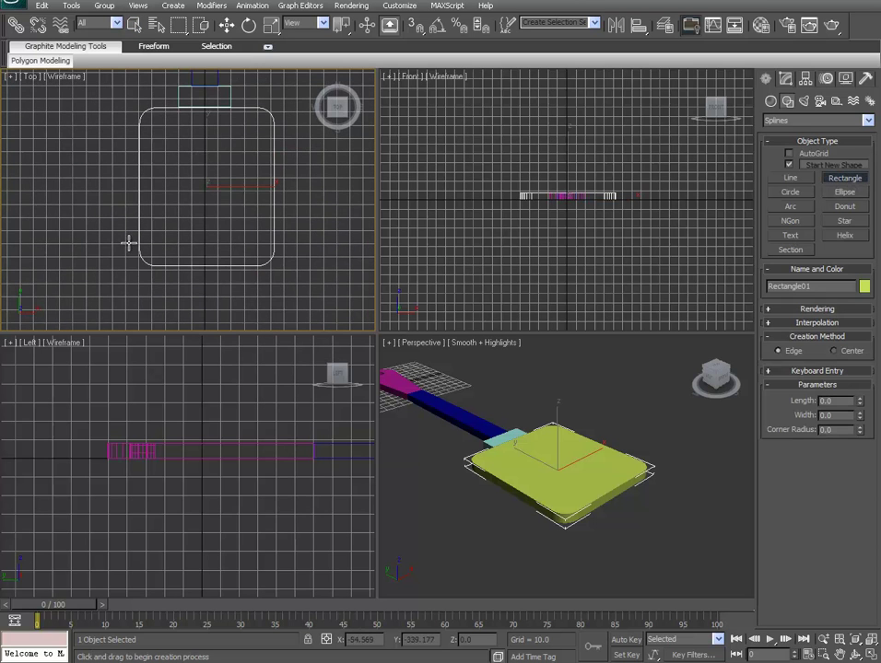
pyautogui.moveTo(157, 241)
pyautogui.mouseDown()
pyautogui.moveTo(179, 199)
pyautogui.moveTo(166, 117)
pyautogui.moveTo(167, 125)
pyautogui.mouseUp()
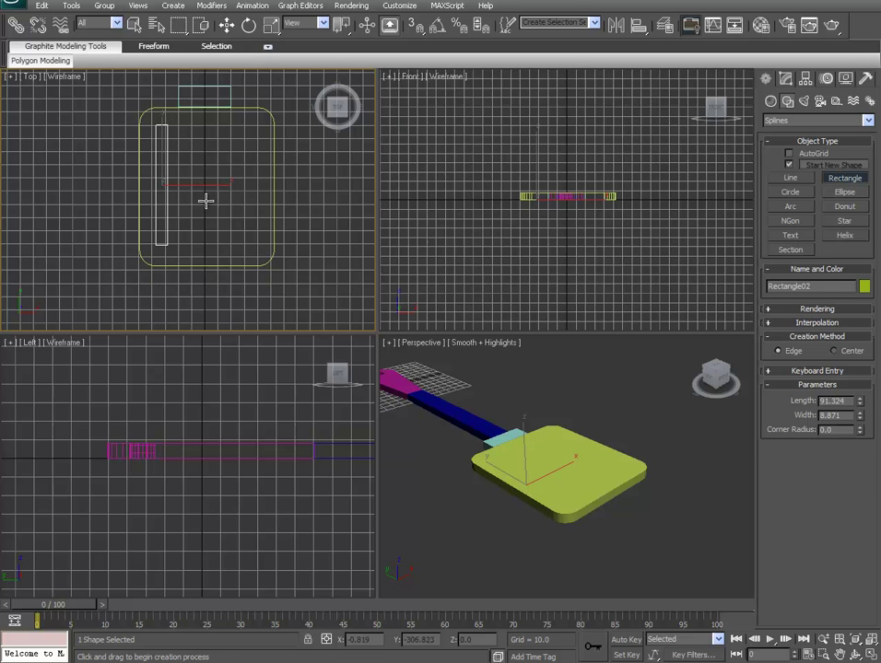
pyautogui.scroll(4, 230, 241)
pyautogui.moveTo(230, 241); pyautogui.dragTo(236, 213, button='middle')
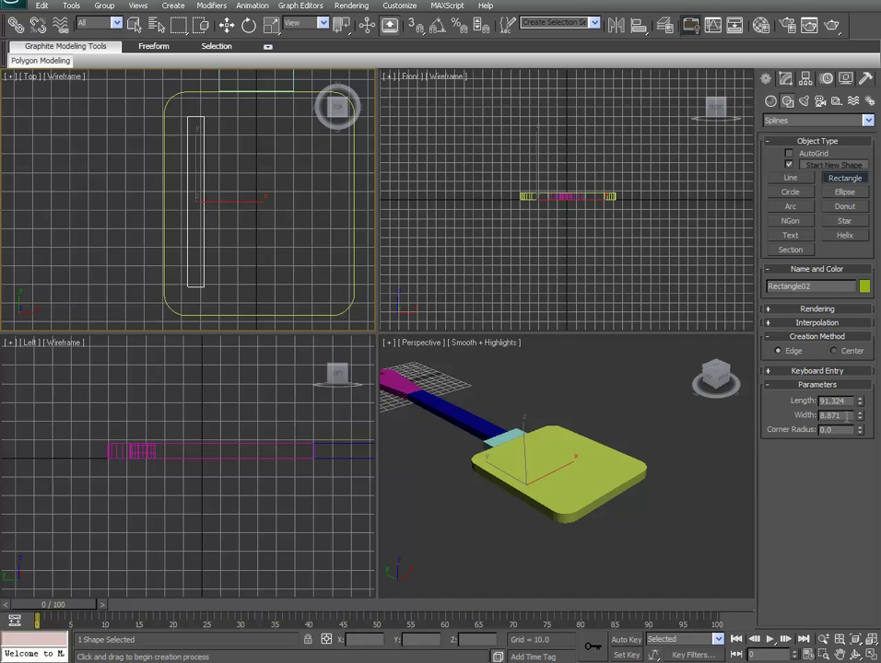
# - Set the slot rectangle to Length 92, Width 8 and Corner Radius 2
pyautogui.moveTo(849, 401); pyautogui.dragTo(786, 407)
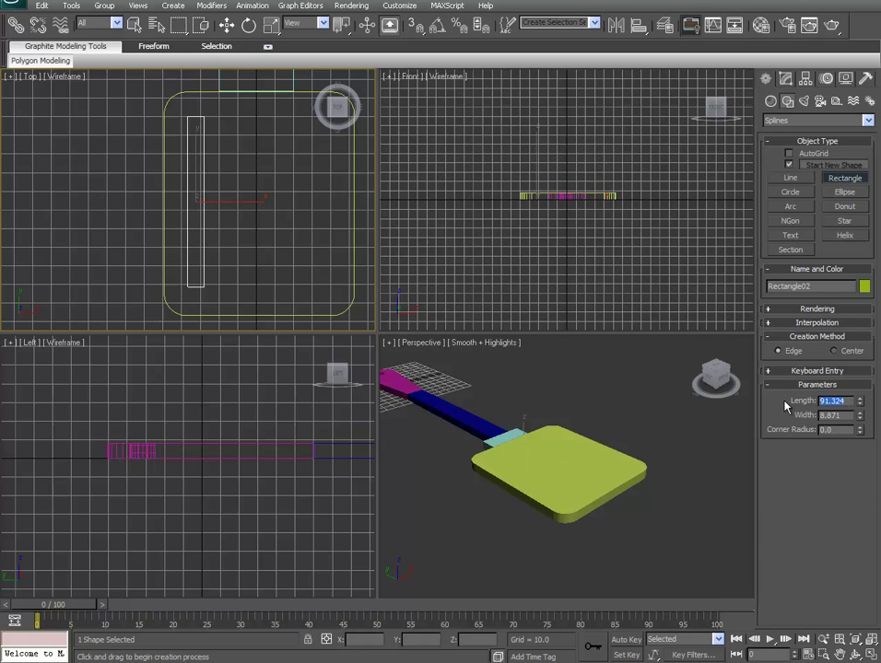
pyautogui.write('92')
pyautogui.press('Tab')
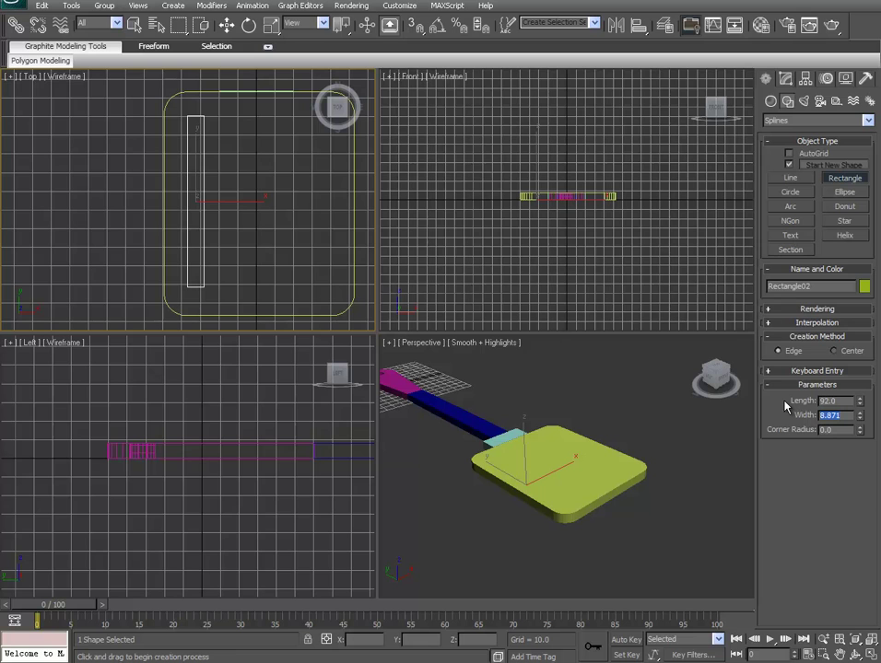
pyautogui.write('8')
pyautogui.press('Tab')
pyautogui.write('2')
pyautogui.press('Tab')
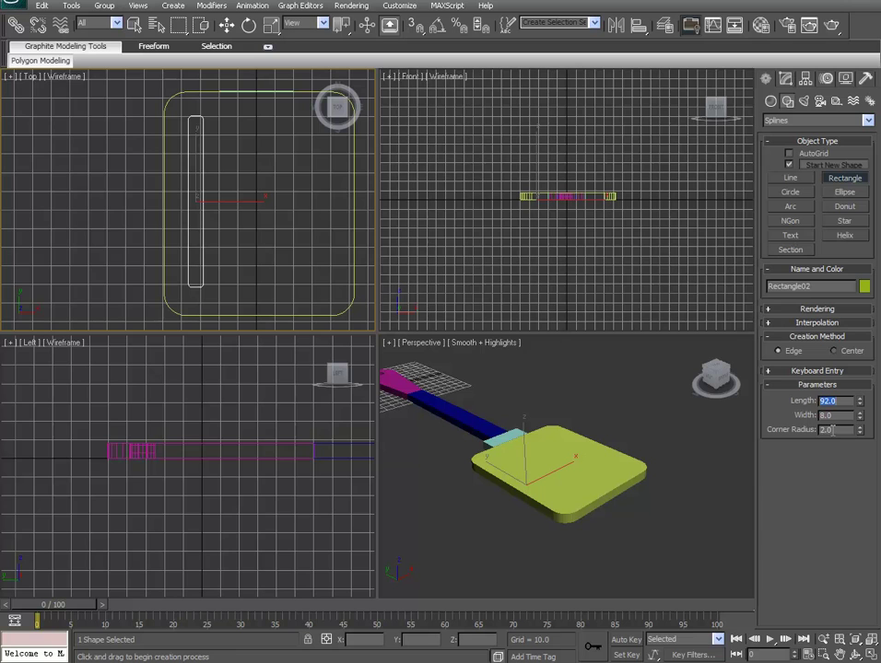
# - Add an Extrude modifier to Rectangle02 with Amount 12
pyautogui.click(783, 81)
pyautogui.click(837, 118)
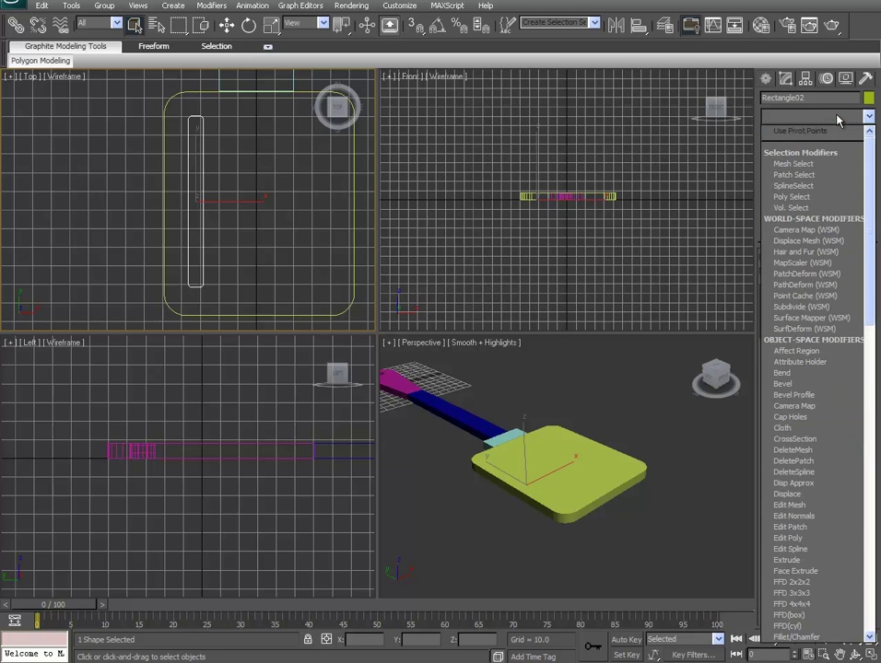
pyautogui.moveTo(871, 219); pyautogui.dragTo(875, 318)
pyautogui.click(825, 287)
pyautogui.moveTo(854, 277); pyautogui.dragTo(853, 277)
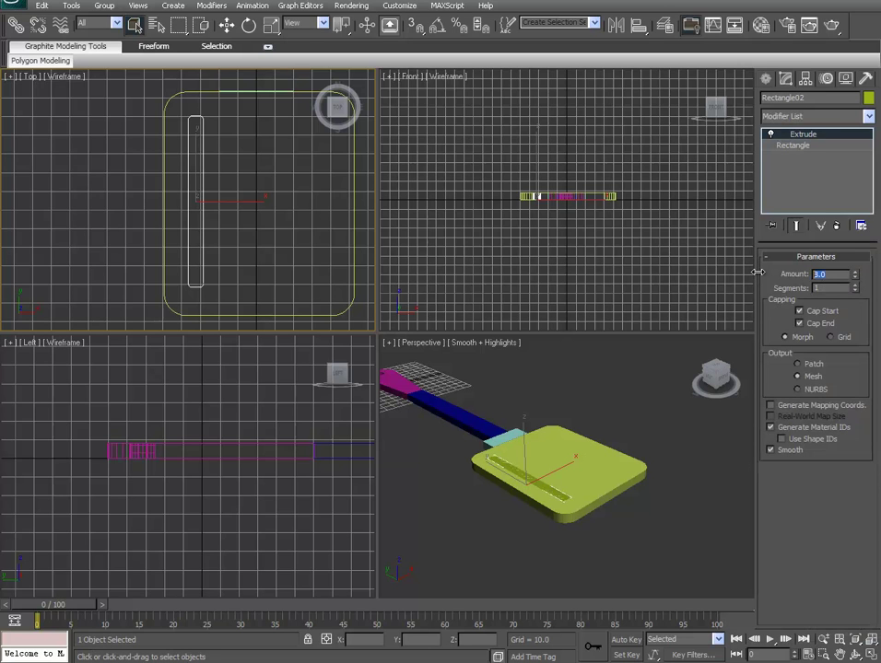
pyautogui.write('12')
pyautogui.press('Return')
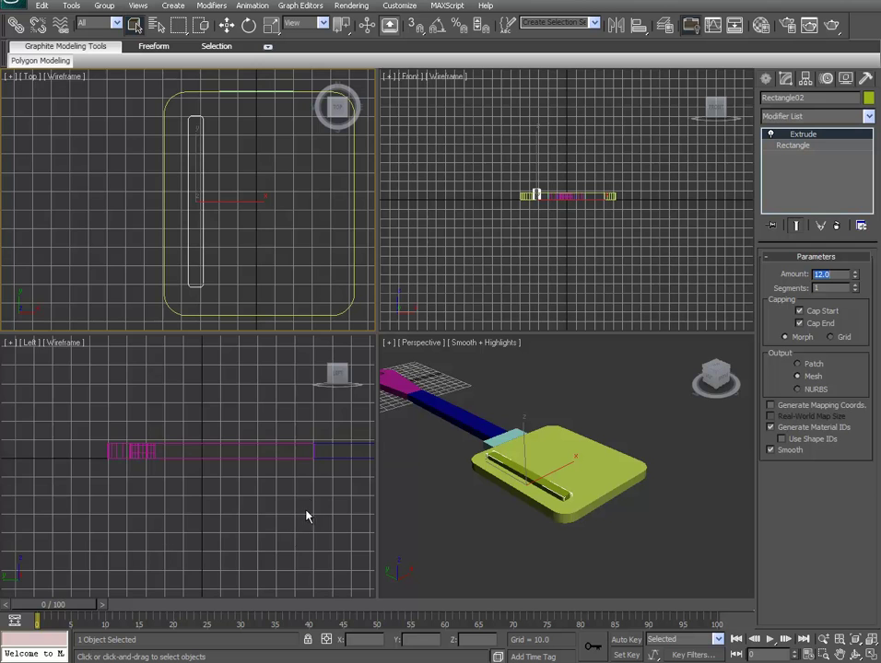
# - Move the slot bar down in the Left viewport so it passes through the blade
pyautogui.scroll(-3, 225, 496)
pyautogui.scroll(3, 179, 515)
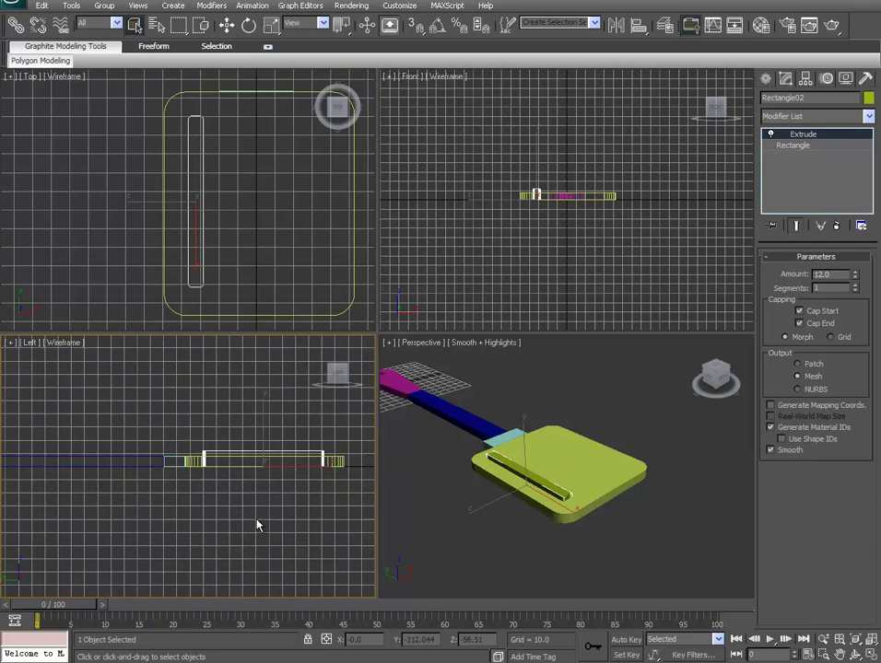
pyautogui.moveTo(255, 525); pyautogui.dragTo(201, 527, button='middle')
pyautogui.press('w')
pyautogui.moveTo(225, 450); pyautogui.dragTo(225, 457)
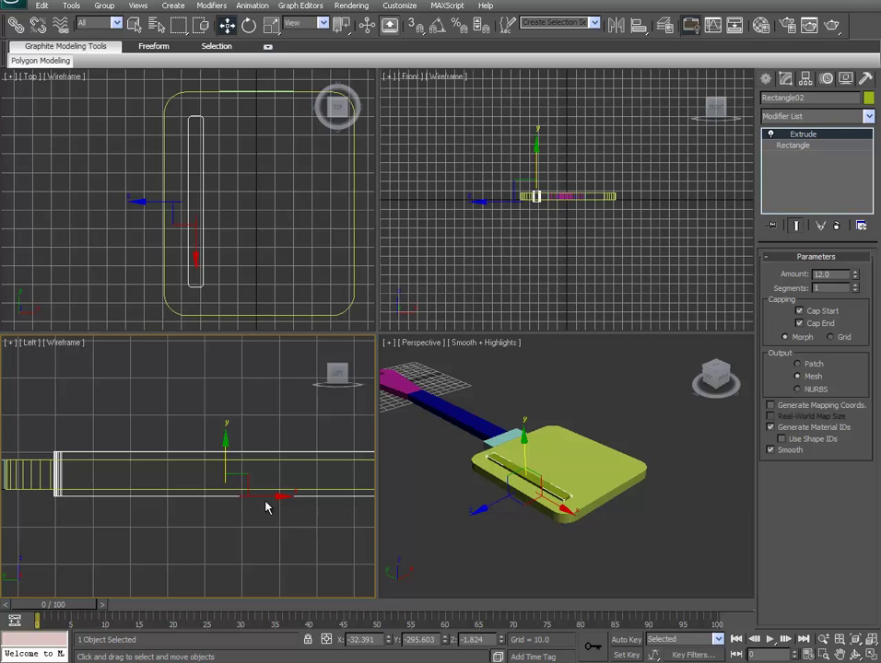
# - Shift-clone the slot along X in the Top view with 3 copies, making four slot bars
pyautogui.rightClick(110, 258)
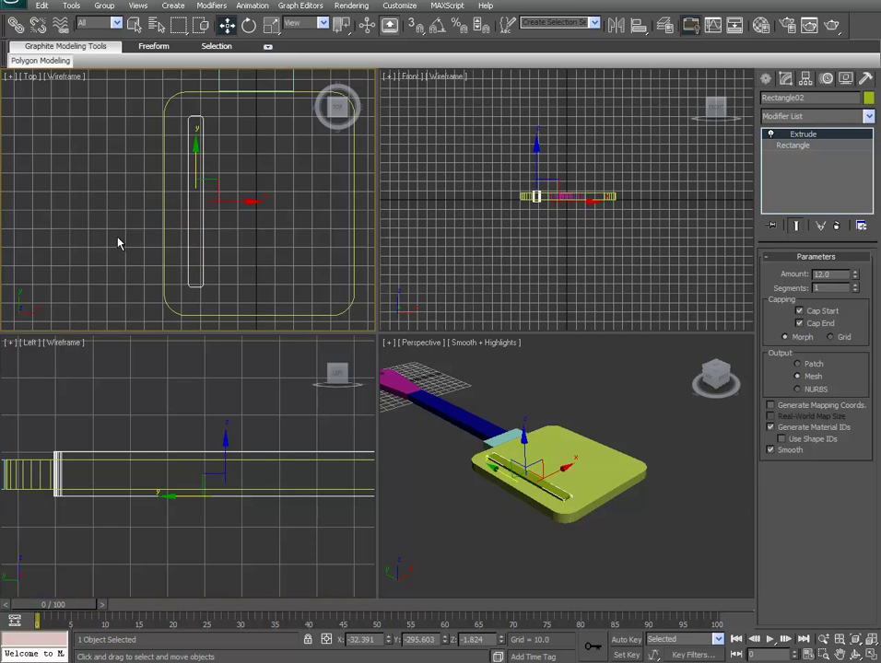
pyautogui.moveTo(121, 246); pyautogui.dragTo(79, 245, button='middle')
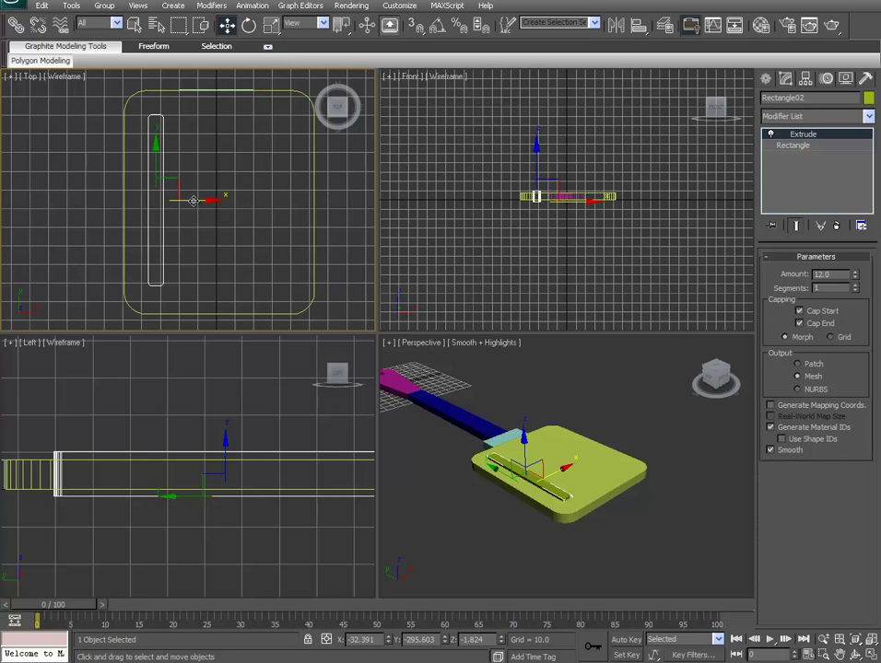
pyautogui.keyDown('shift'); pyautogui.moveTo(193, 201); pyautogui.dragTo(232, 203); pyautogui.keyUp('shift')
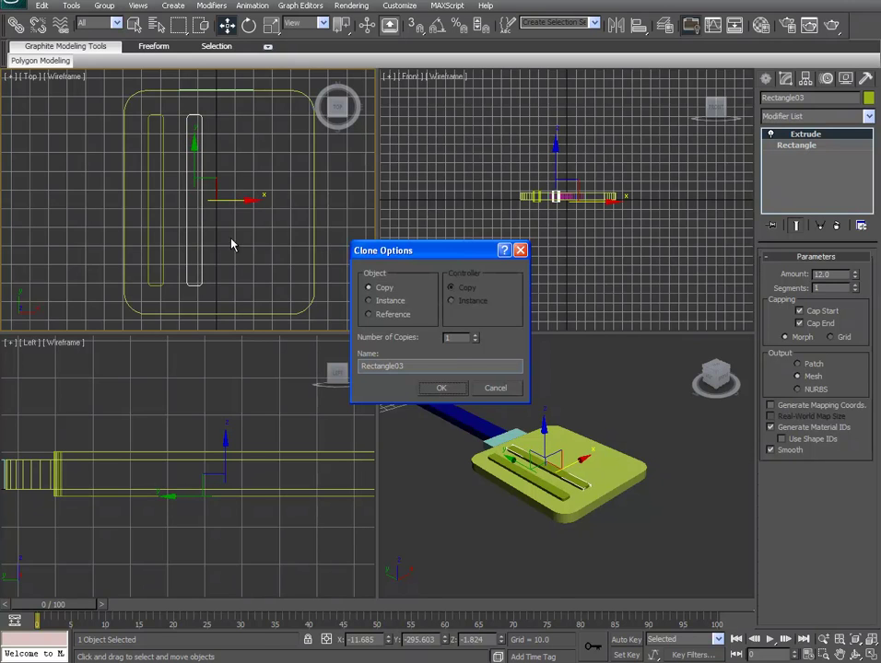
pyautogui.doubleClick(458, 337)
pyautogui.write('3')
pyautogui.click(443, 390)
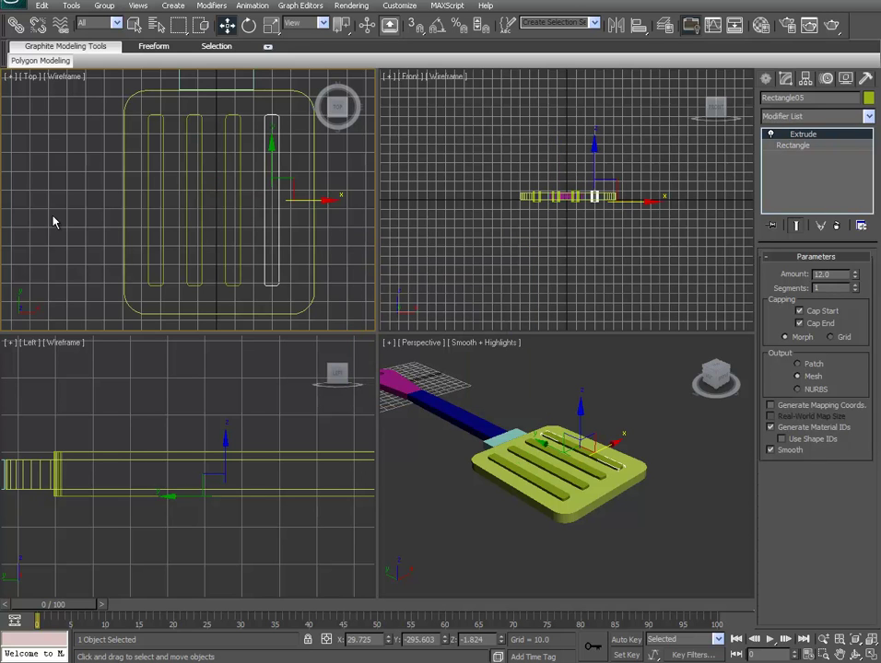
# - Select the blade in the Top view and start a Compound Objects Boolean on it
pyautogui.click(646, 559)
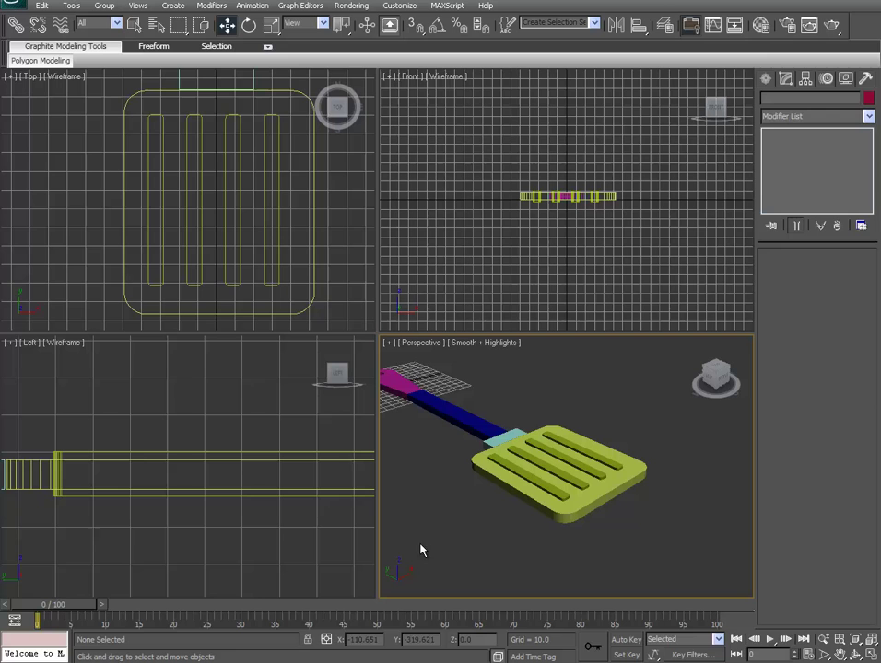
pyautogui.click(163, 272)
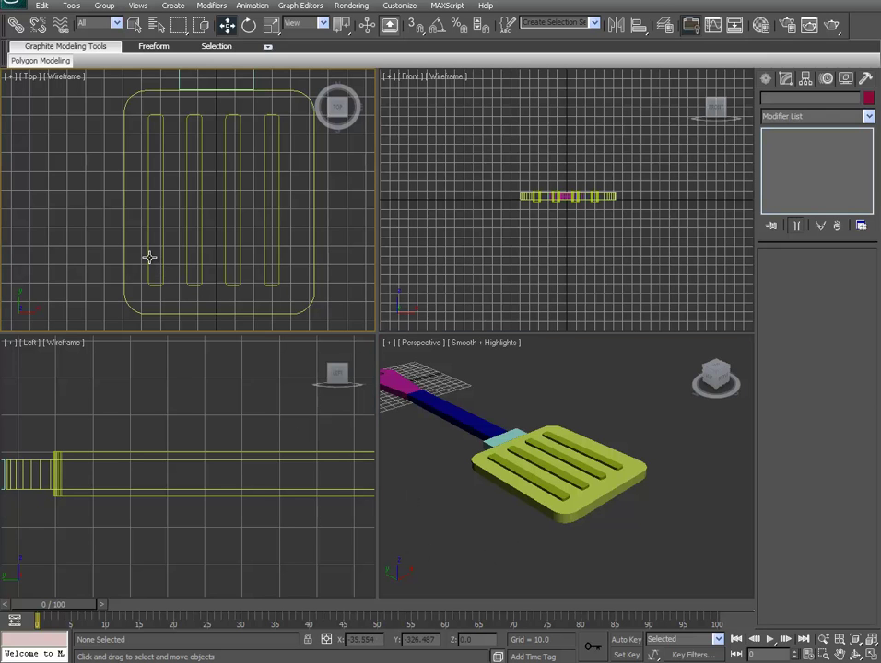
pyautogui.click(159, 312)
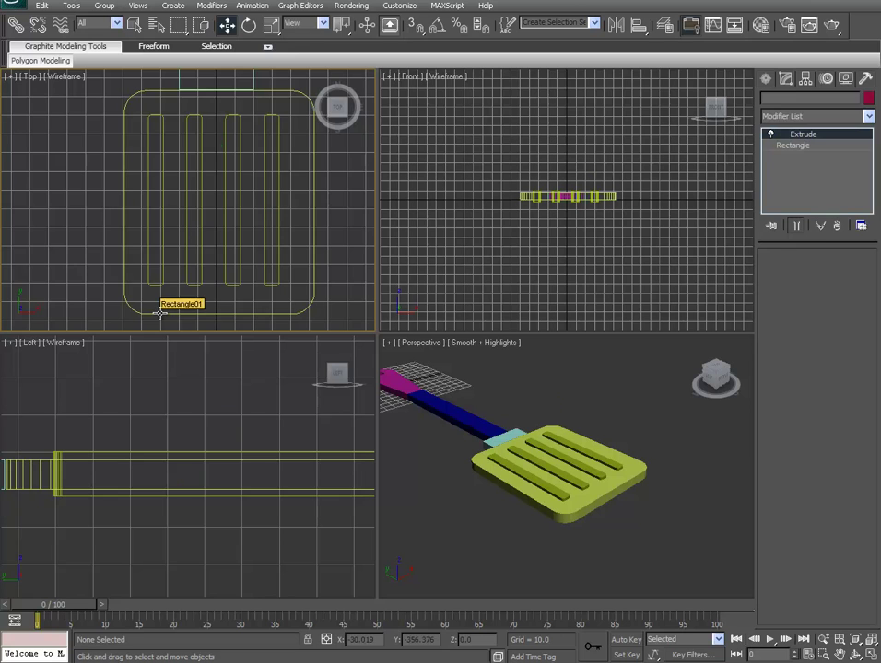
pyautogui.click(770, 81)
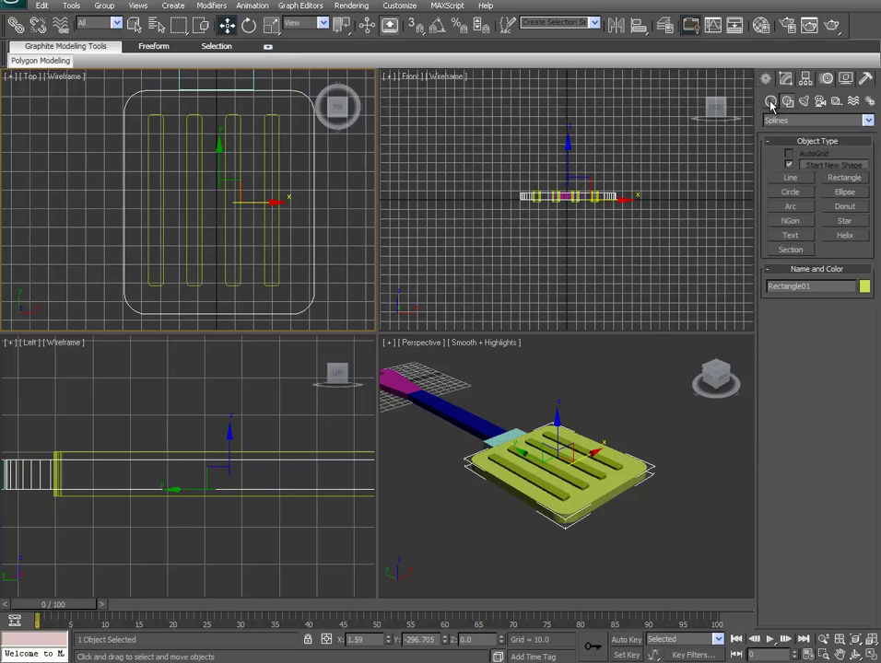
pyautogui.click(771, 102)
pyautogui.click(796, 121)
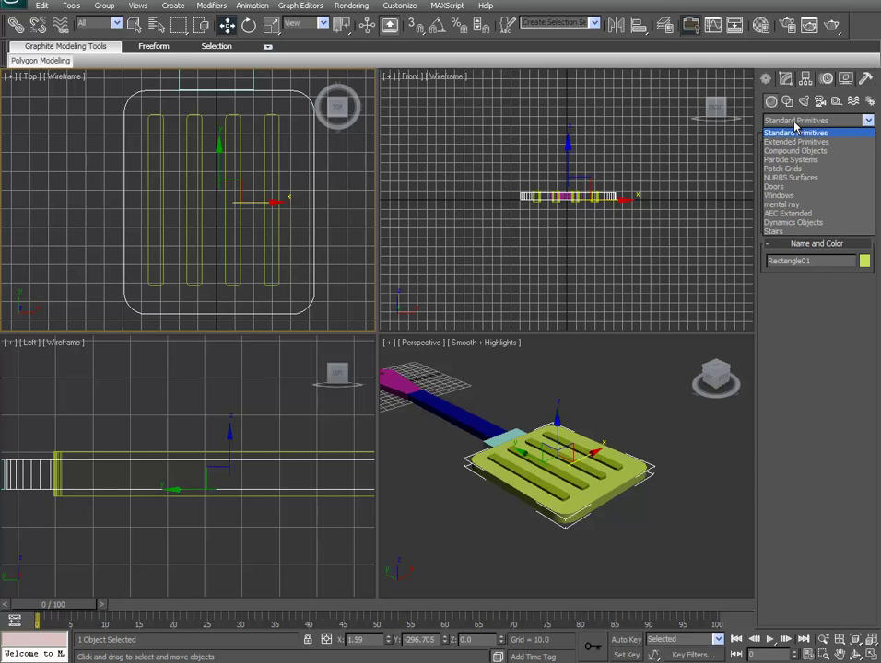
pyautogui.click(793, 152)
pyautogui.click(792, 211)
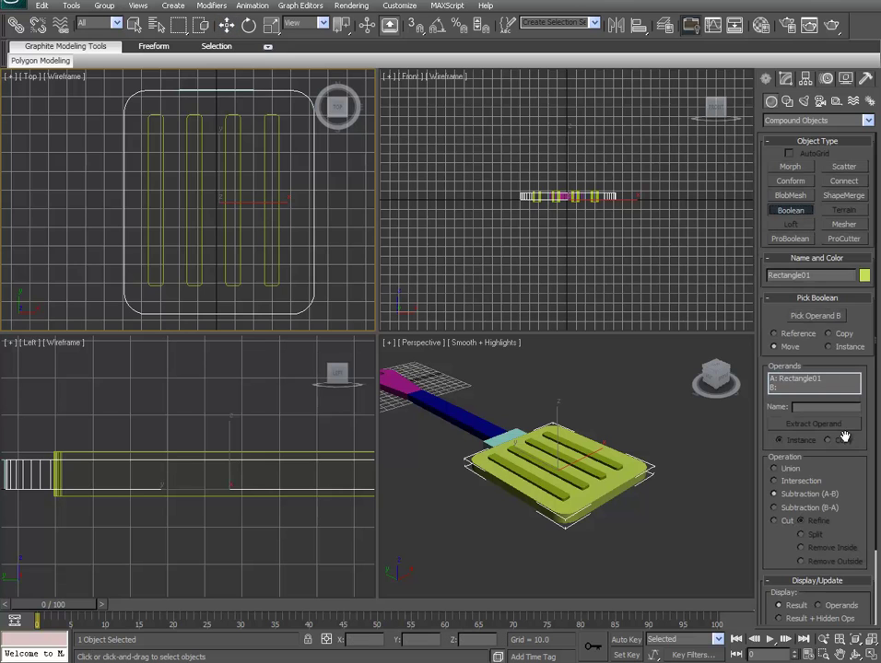
# - Subtract the first two slot bars from the blade with Pick Operand B
pyautogui.click(822, 317)
pyautogui.click(543, 481)
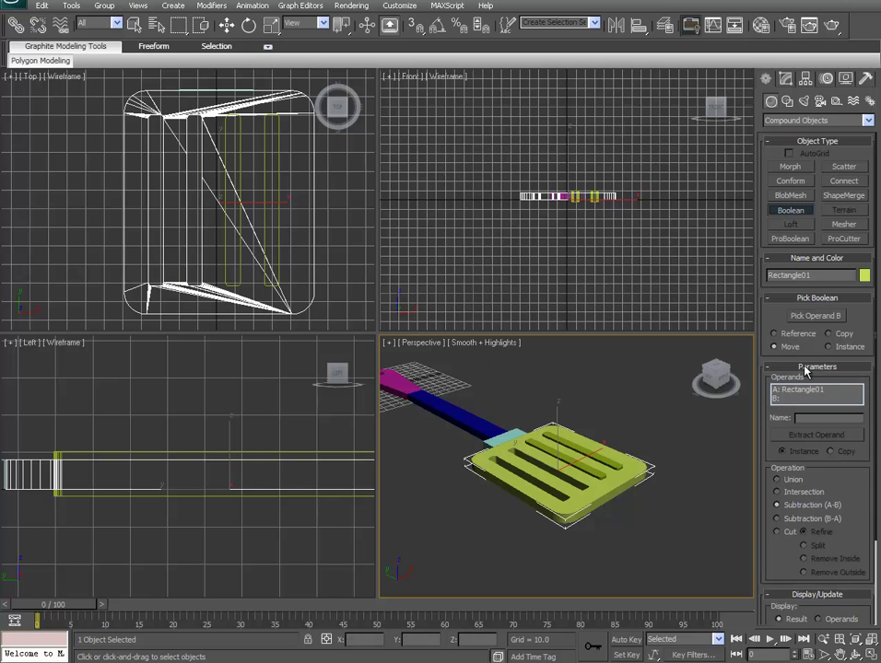
pyautogui.click(815, 316)
pyautogui.click(580, 461)
pyautogui.click(134, 26)
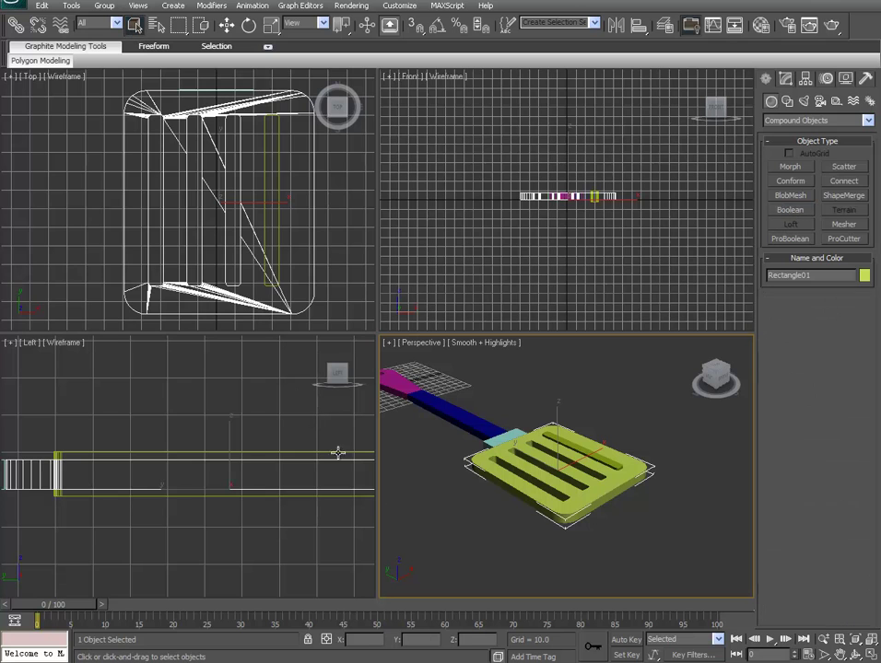
pyautogui.click(322, 403)
pyautogui.click(611, 458)
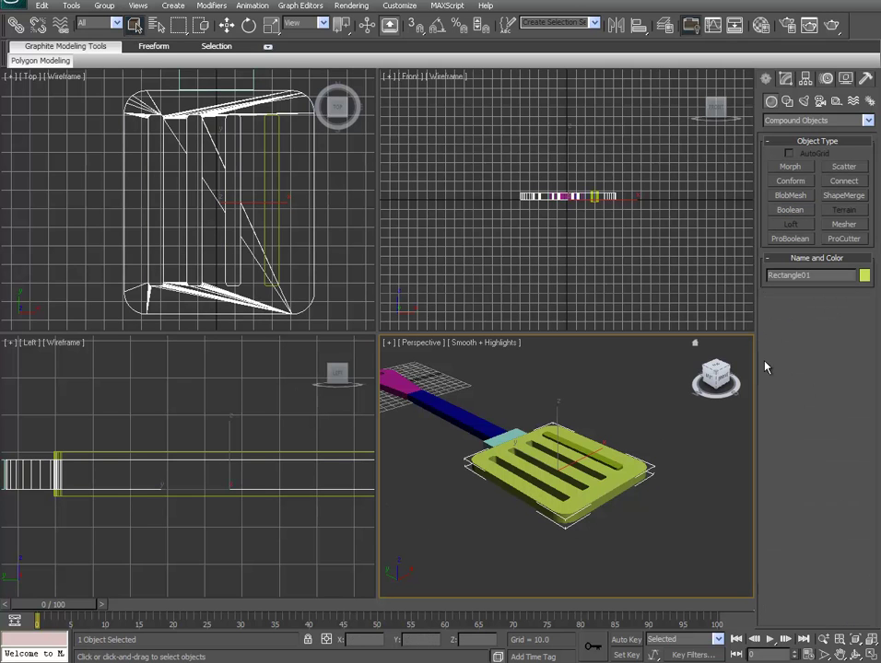
# - Run another Boolean to subtract the remaining slot, then view the whole spatula from the top
pyautogui.click(789, 211)
pyautogui.click(810, 316)
pyautogui.click(604, 458)
pyautogui.click(134, 26)
pyautogui.click(715, 367)
pyautogui.scroll(-4, 667, 471)
pyautogui.moveTo(667, 471); pyautogui.dragTo(641, 528, button='middle')
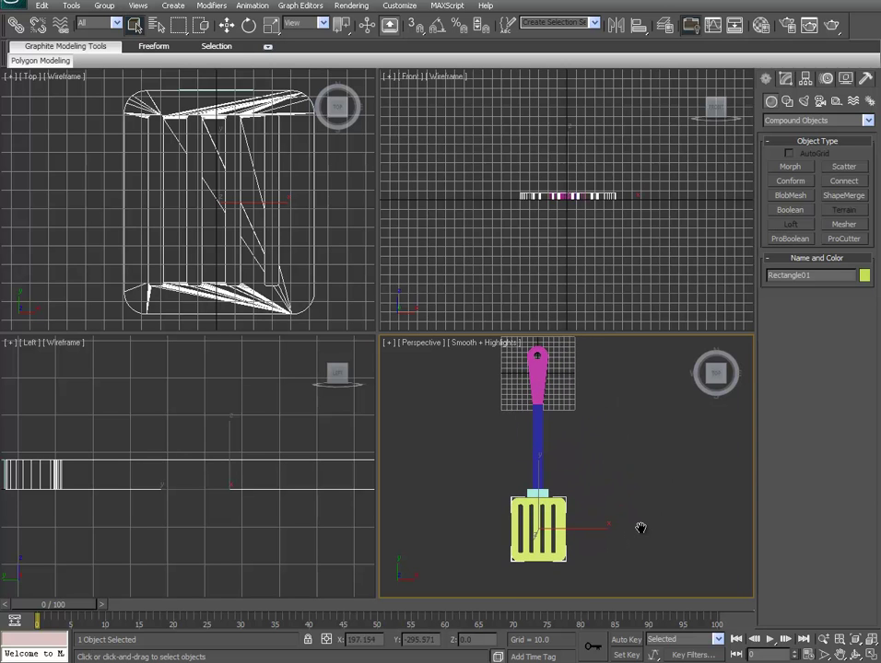